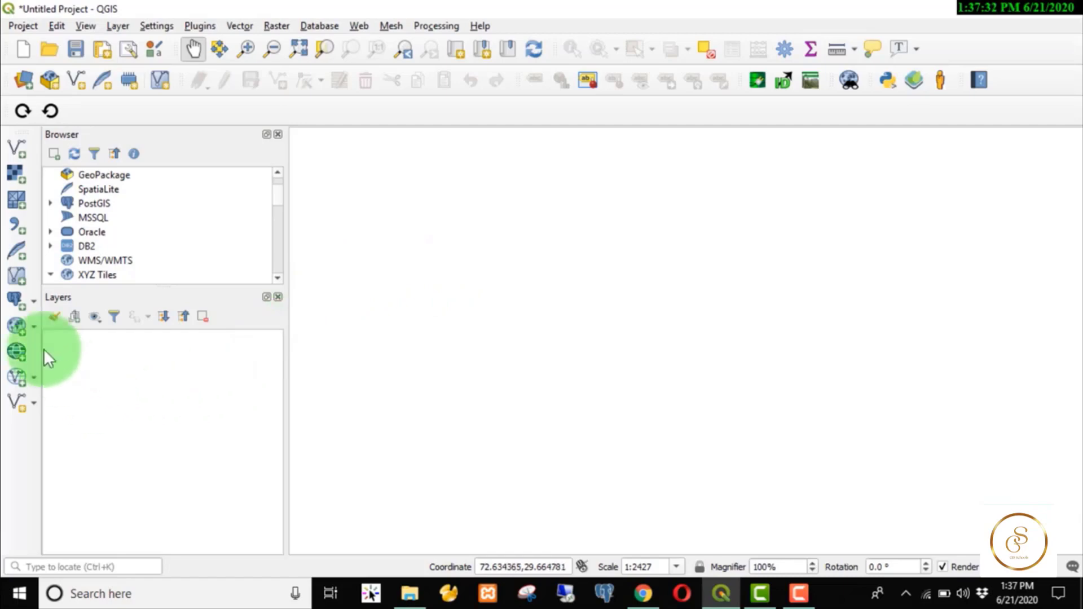
Open the Data Source Manager on its PostgreSQL page from the Add PostGIS Layers button.
left_click(19, 299)
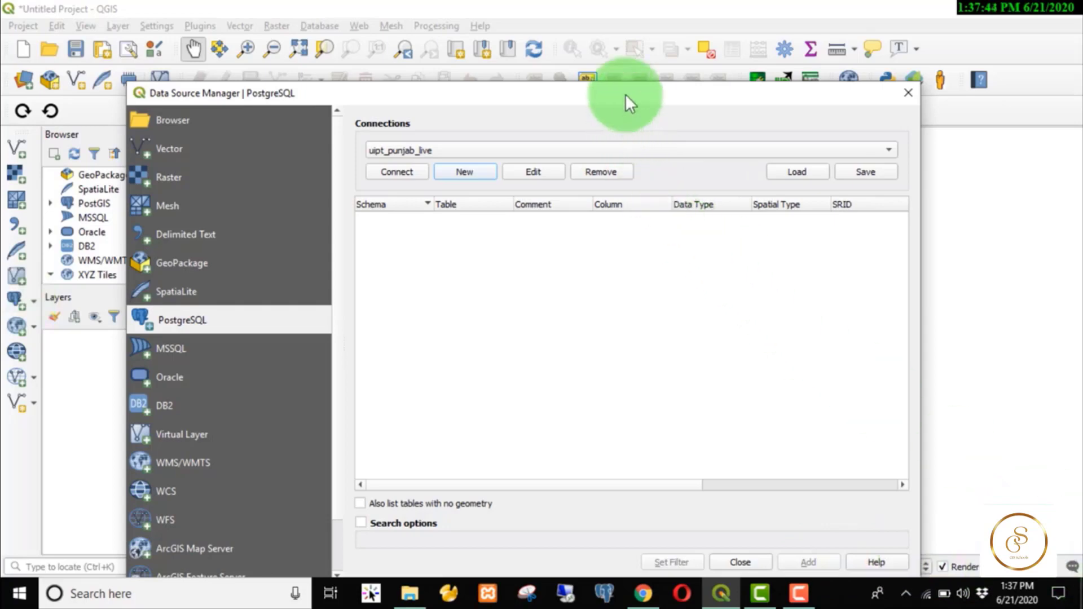
Move the Data Source Manager dialog aside and close it.
left_click_drag(625, 95, 619, 69)
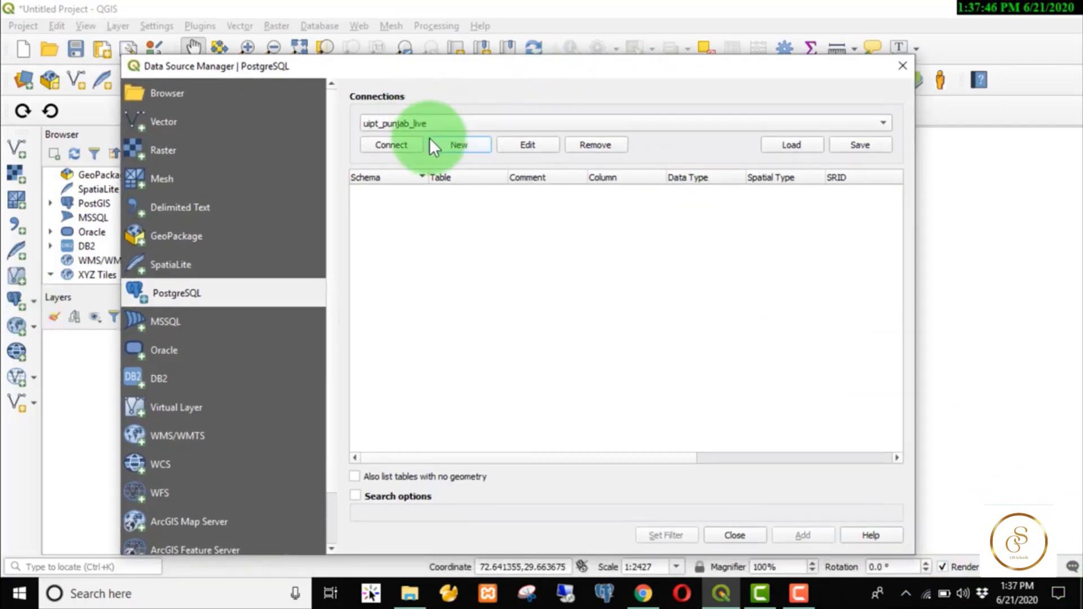
left_click(900, 70)
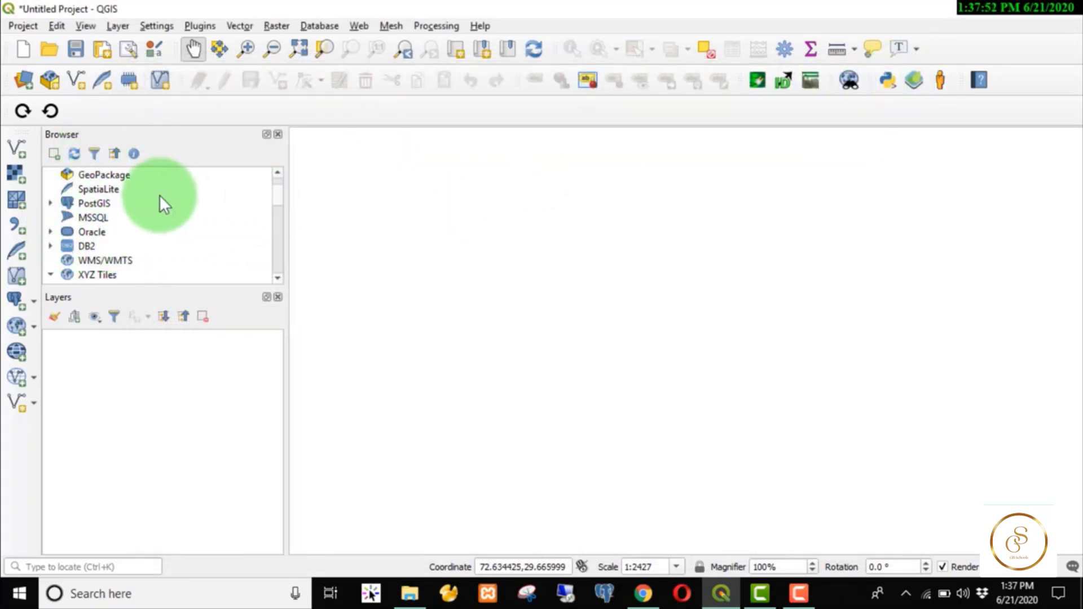
Start a New PostGIS Connection from the Browser, then search Windows for 'shp'.
left_click(49, 202)
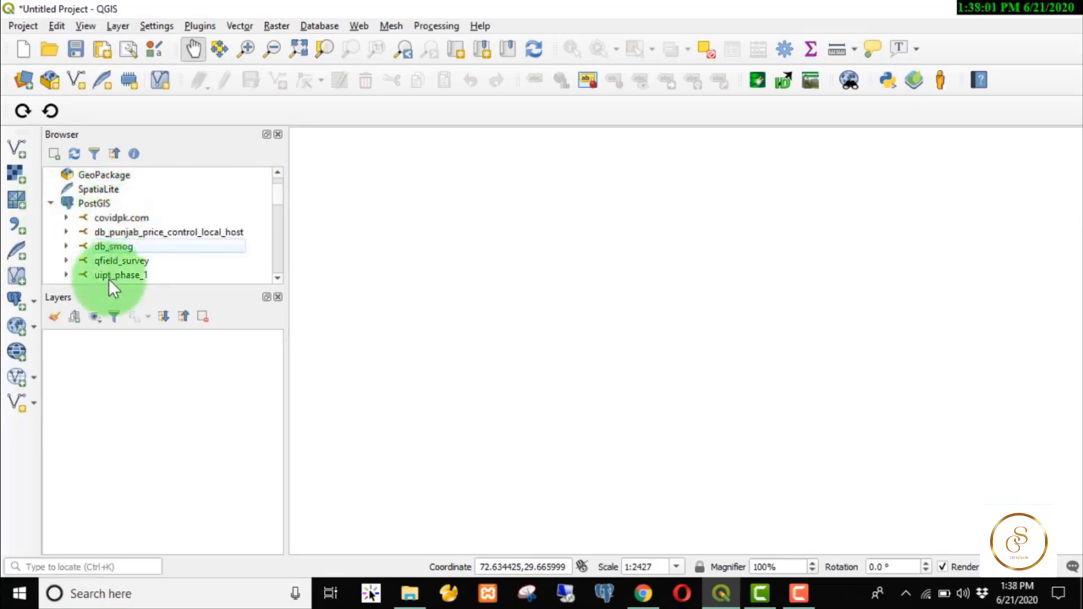
right_click(90, 206)
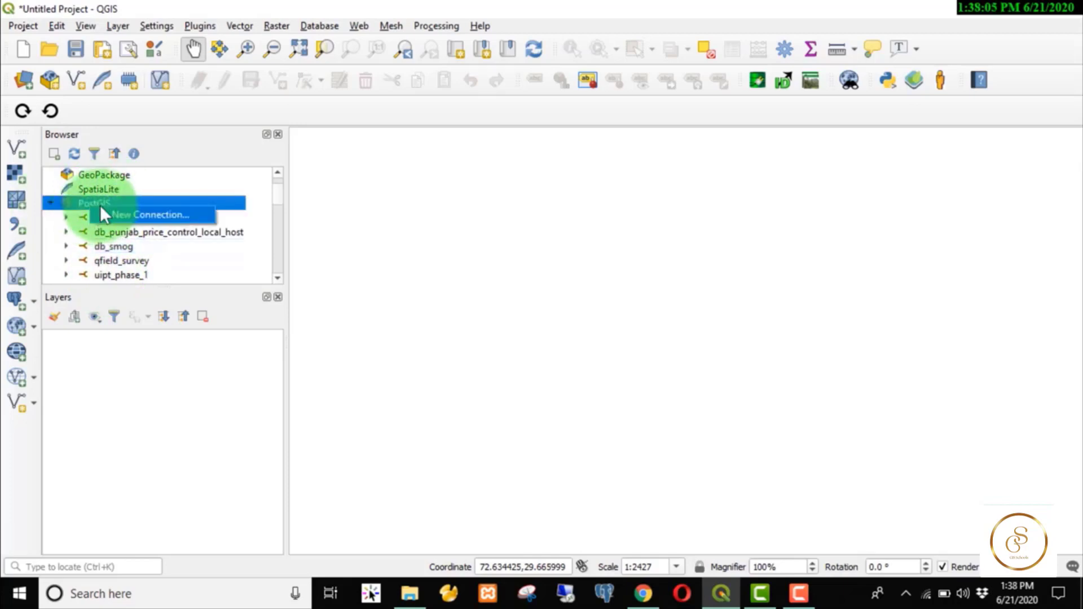
left_click(114, 214)
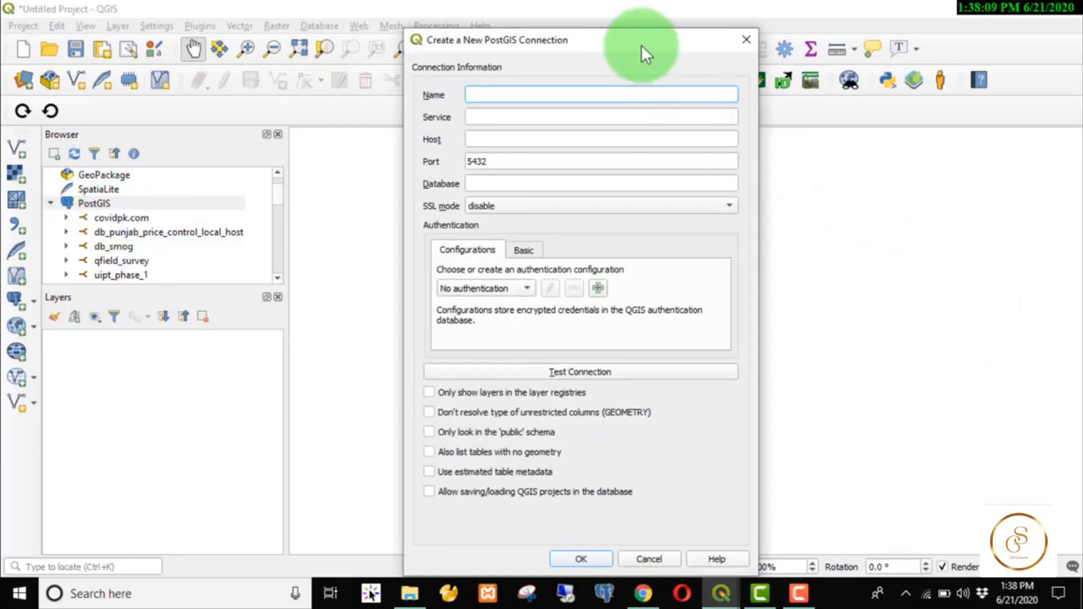
left_click_drag(641, 46, 622, 34)
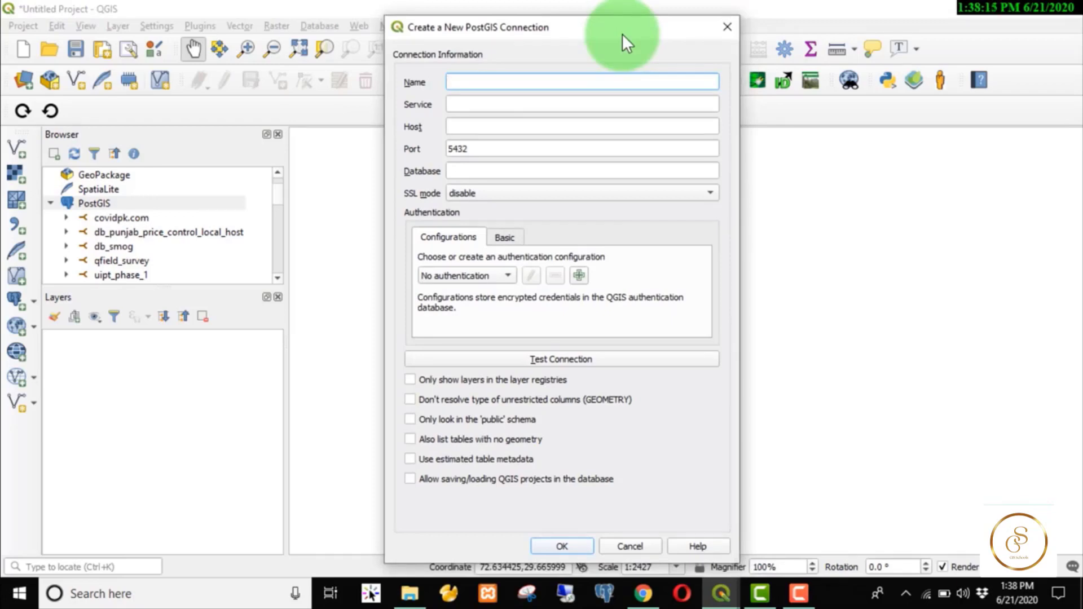
key("super")
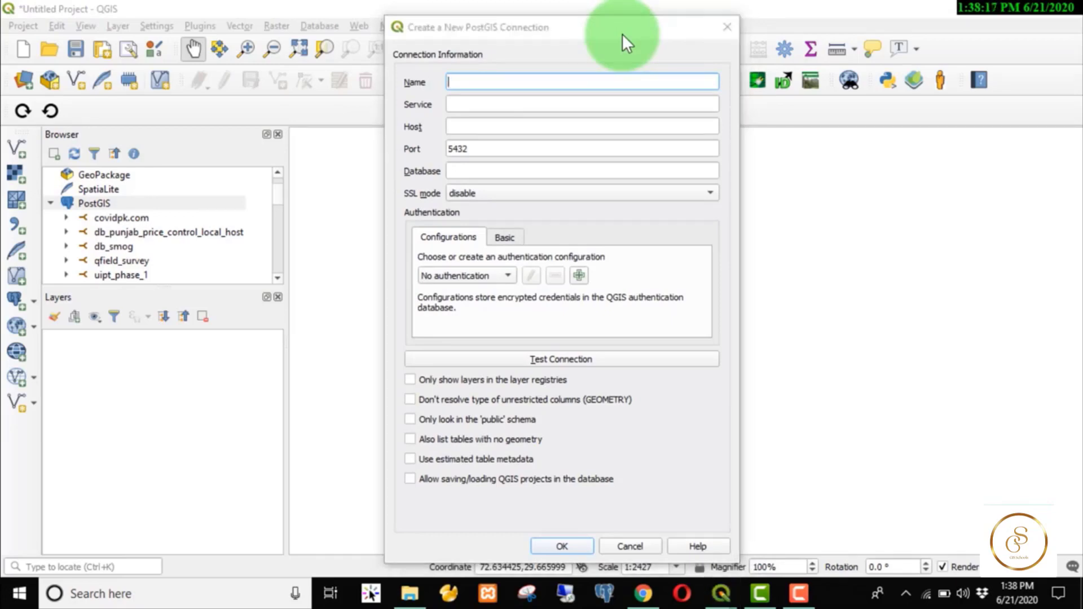
type("shp")
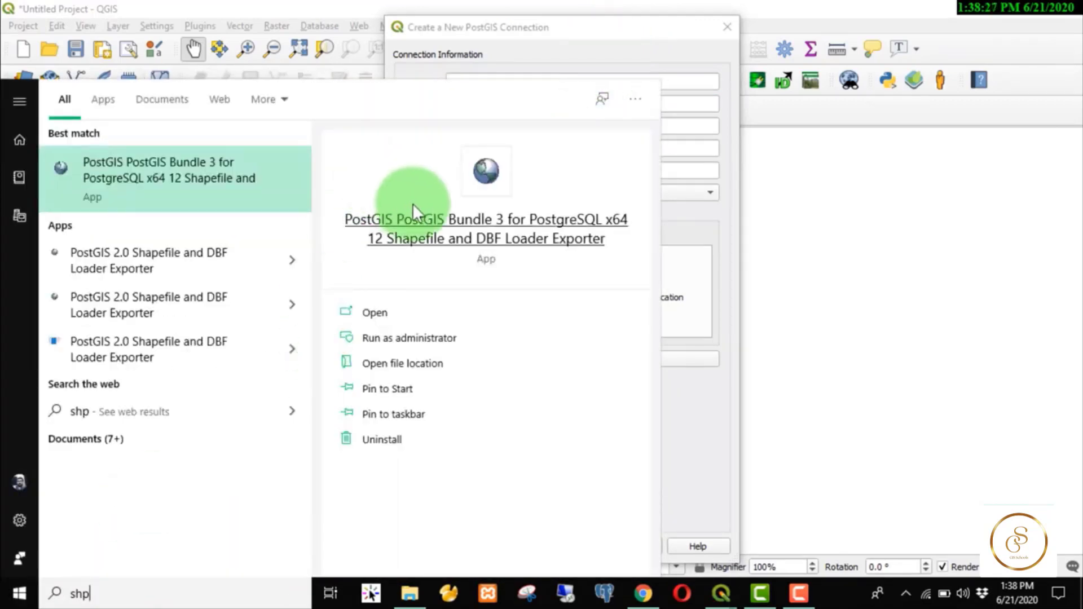
Launch the PostGIS Shapefile loader, view its connection details, then close both windows.
left_click(428, 224)
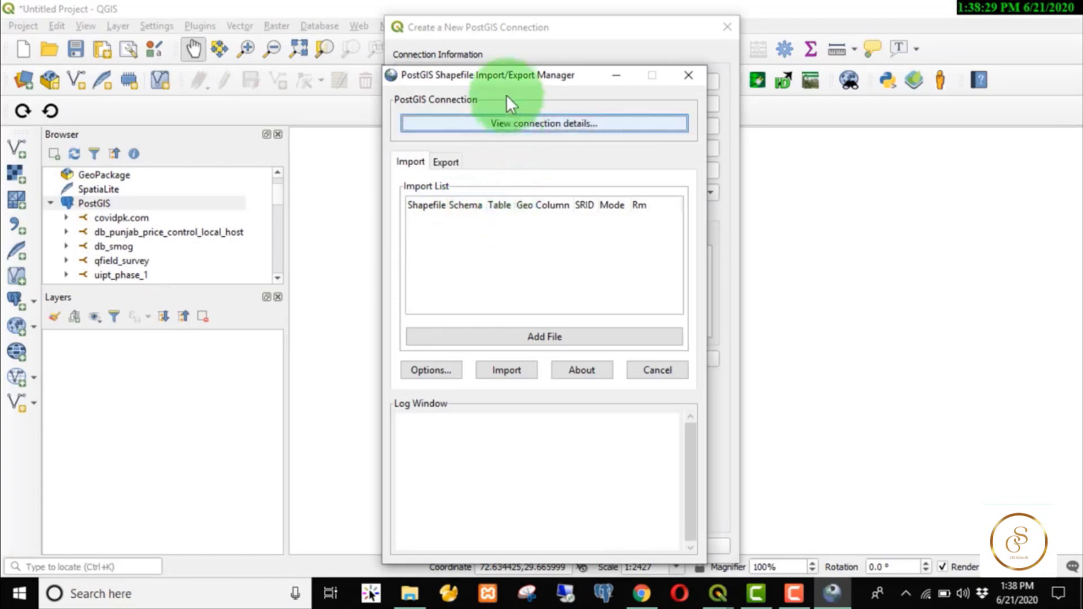
left_click(538, 120)
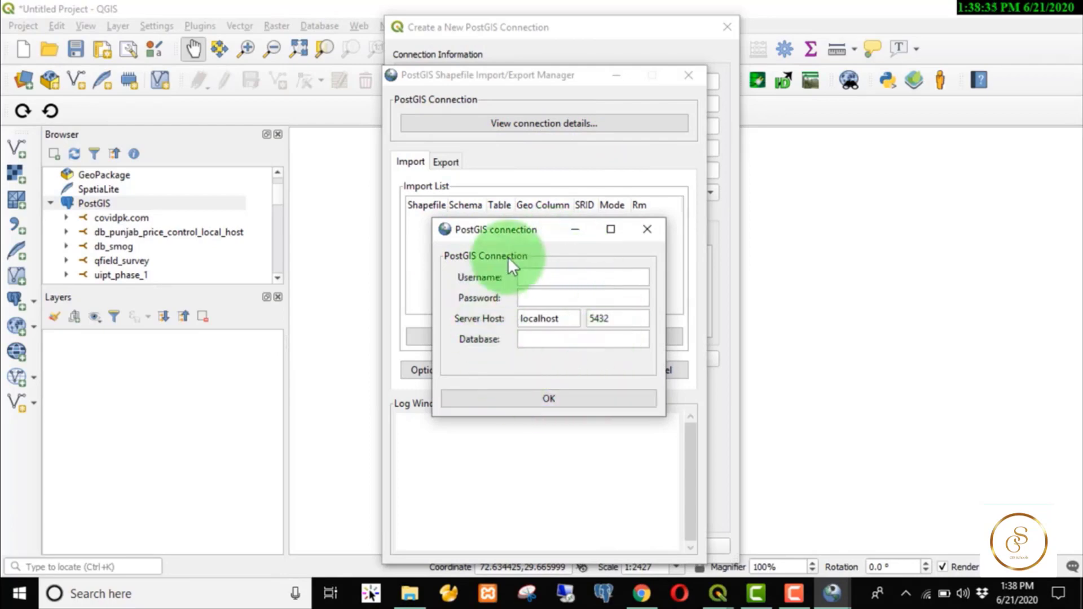
left_click(655, 228)
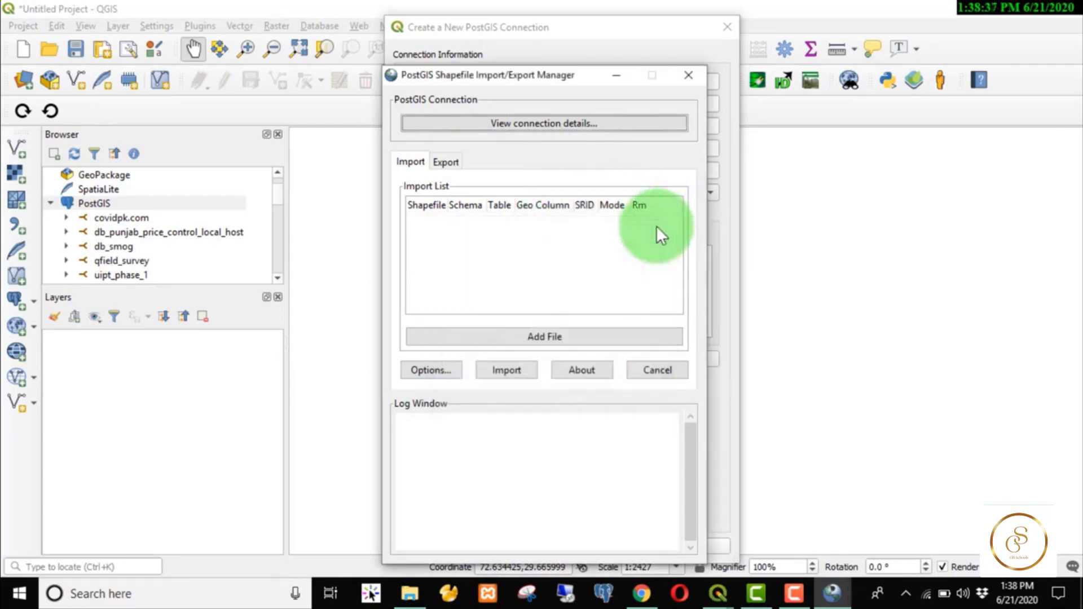
left_click(689, 76)
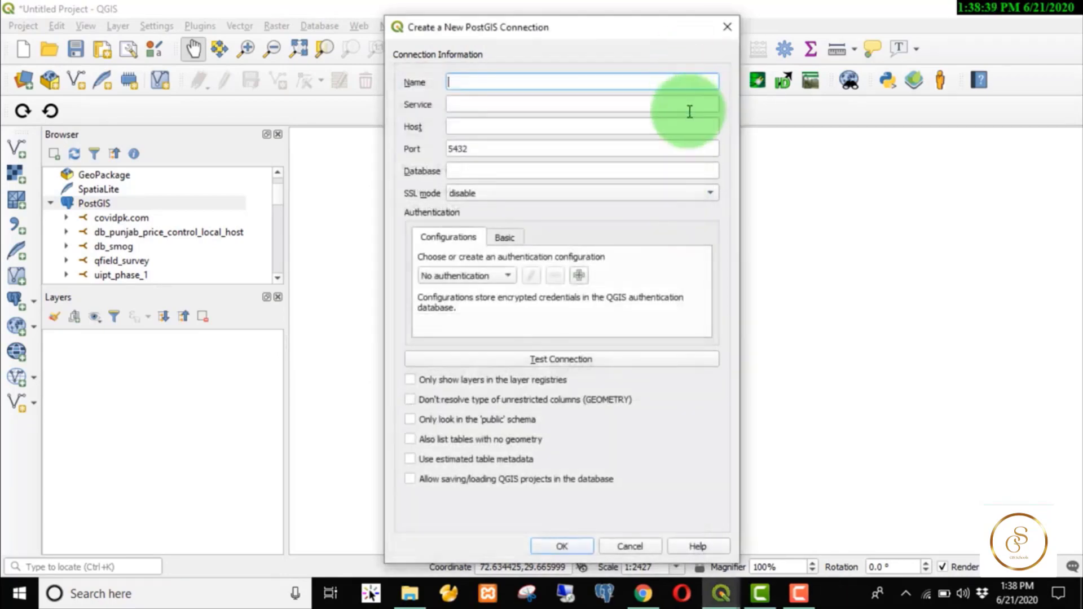
Enter connection name test_db_course, host localhost and database db_test, checking pgAdmin for the name.
left_click(491, 80)
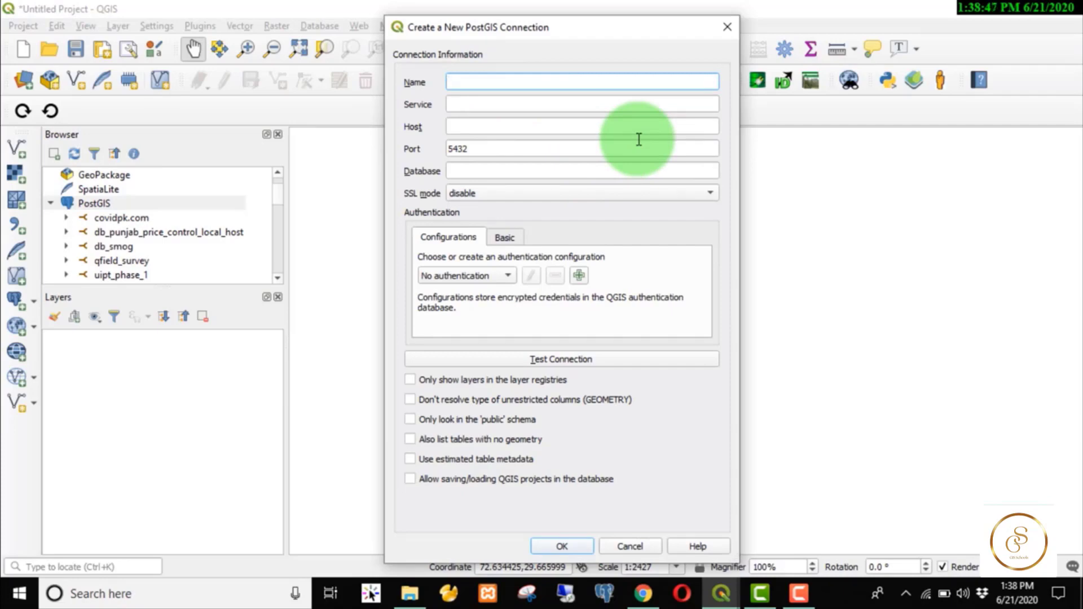
type("test_db_course")
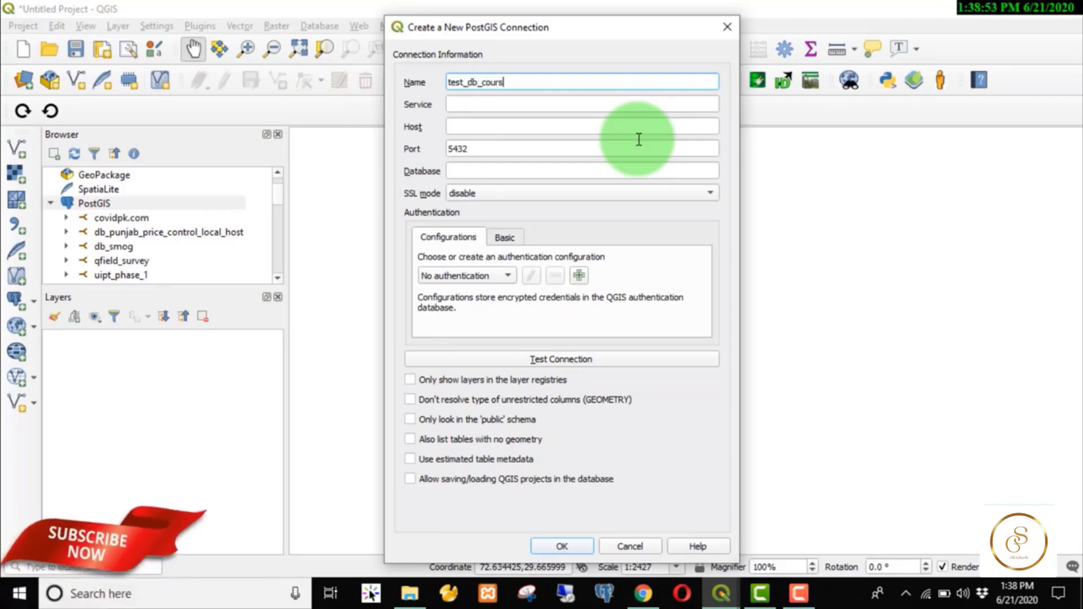
left_click(515, 102)
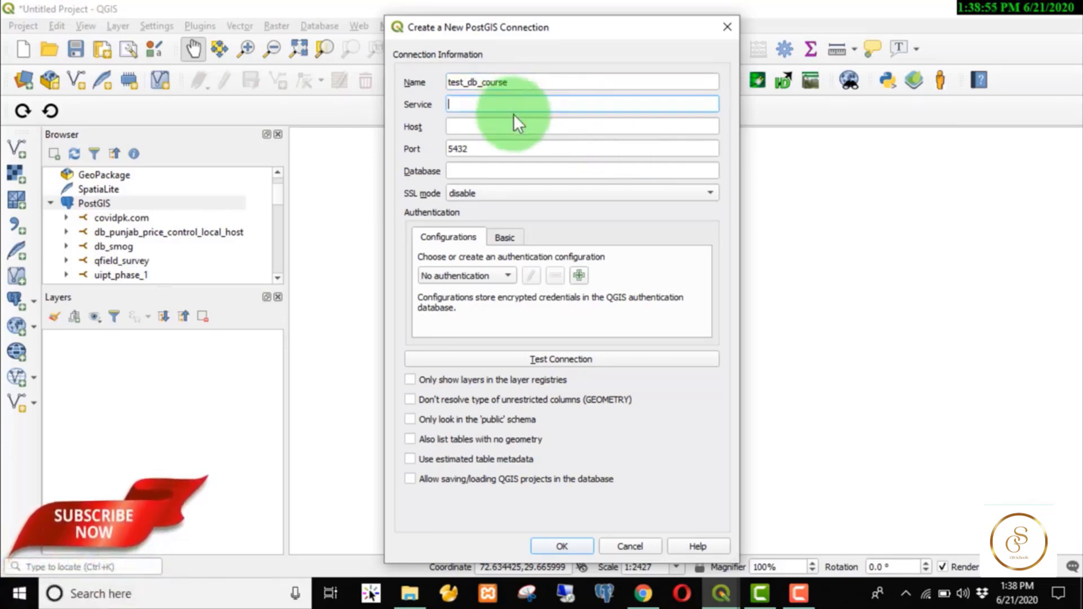
left_click(512, 121)
type("loc")
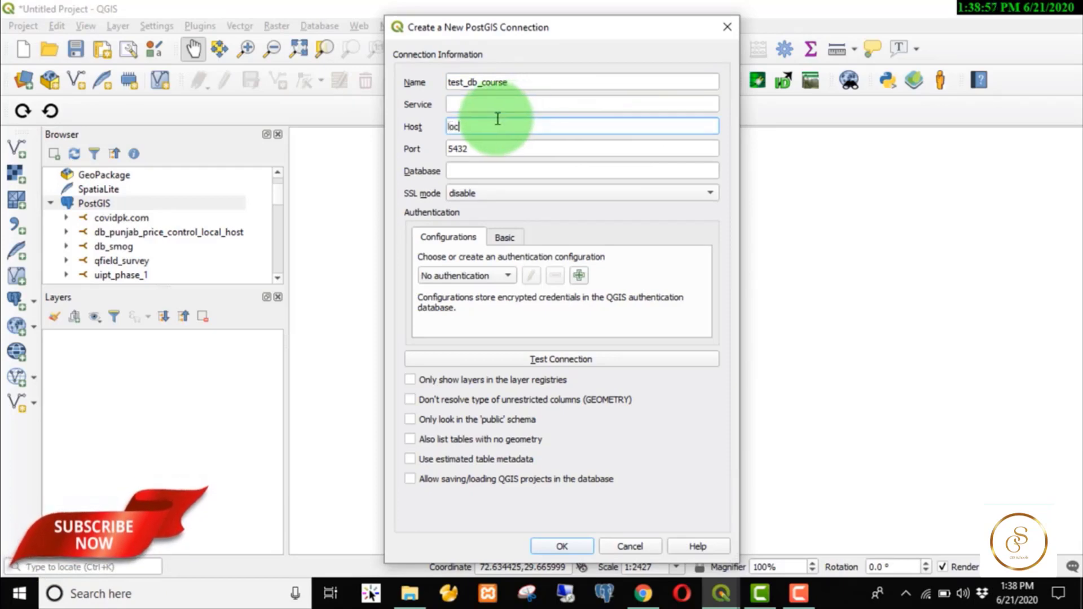
type("alhost")
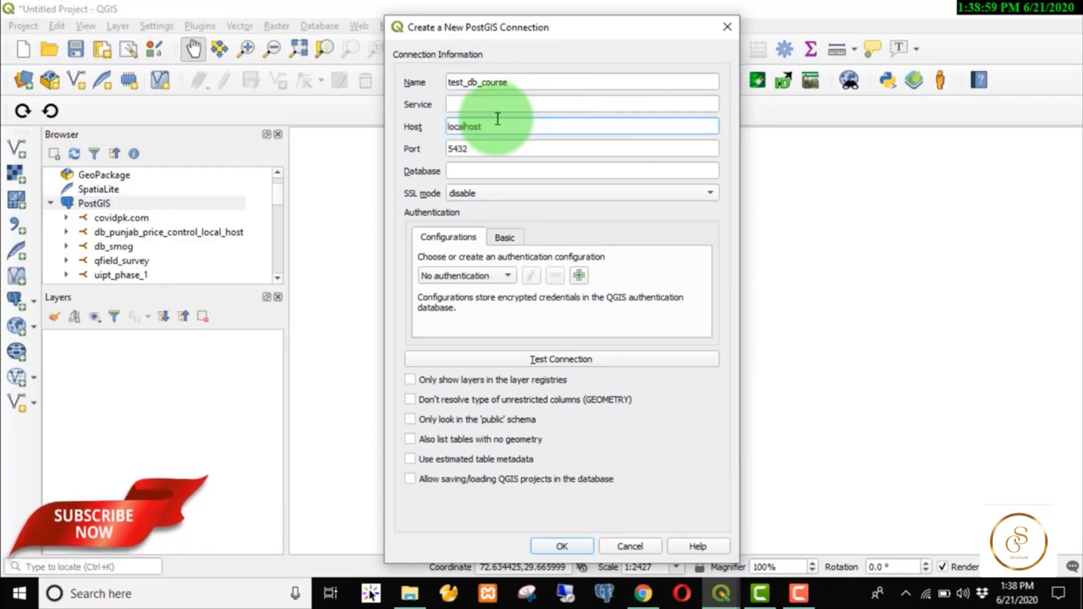
left_click(505, 169)
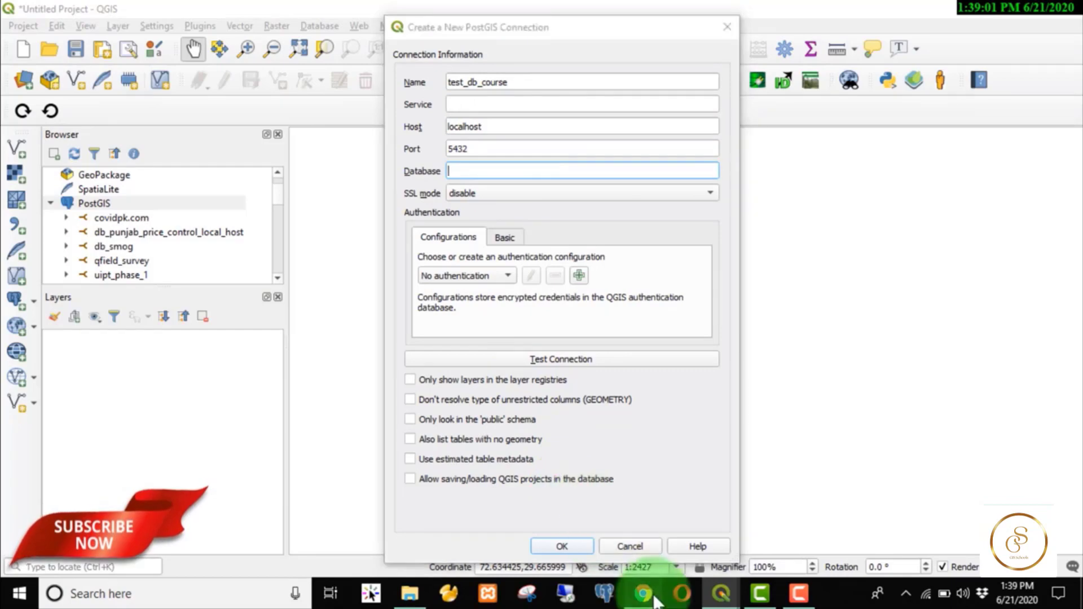
left_click(644, 593)
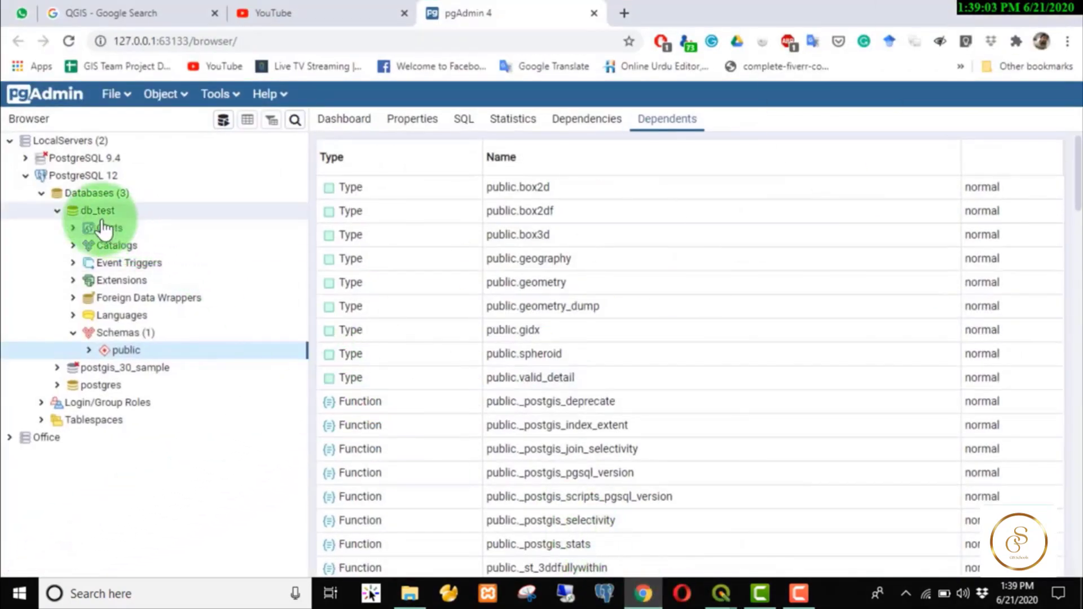
key("alt+Tab")
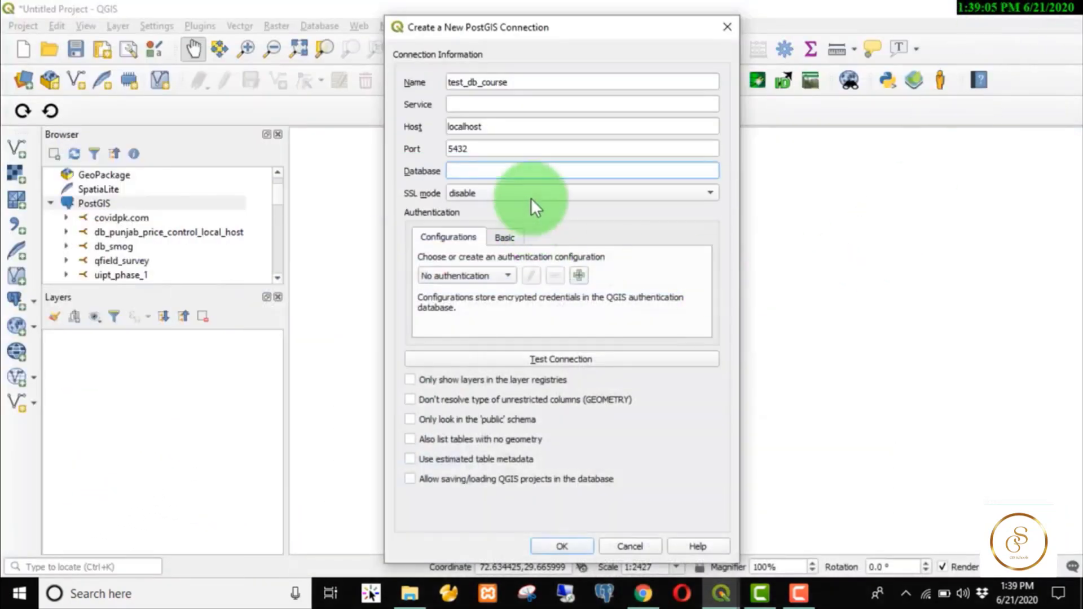
type("db")
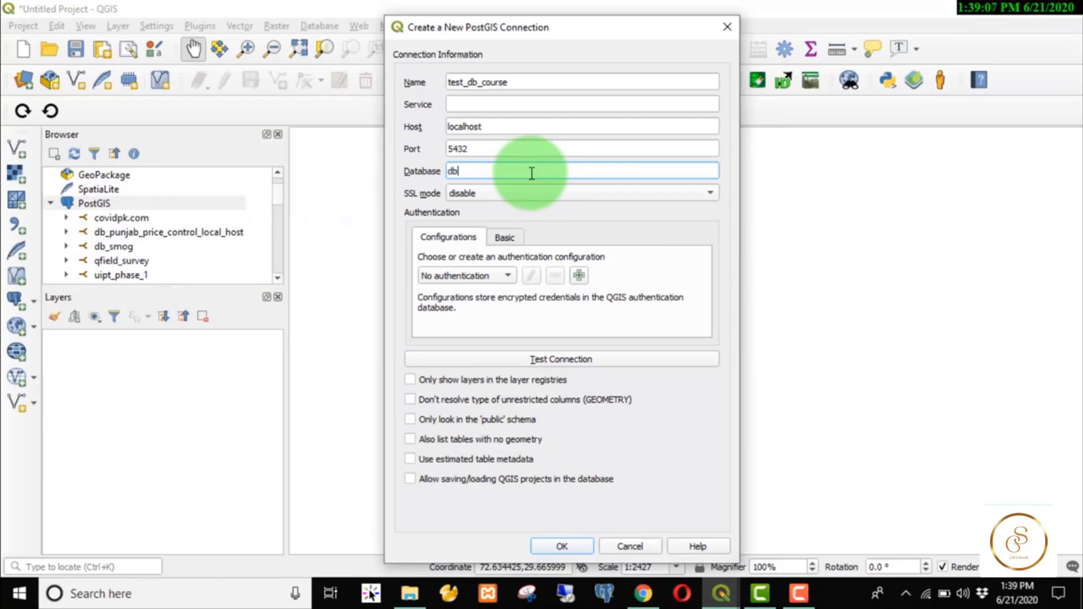
type("_test")
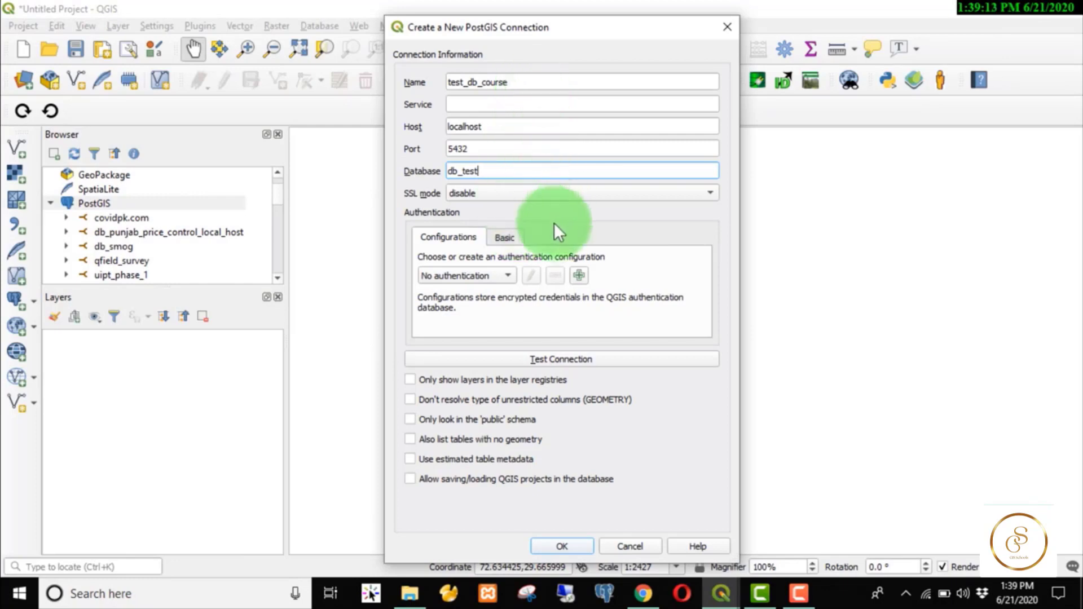
Switch to Basic authentication and enter the database user name and password.
left_click(502, 238)
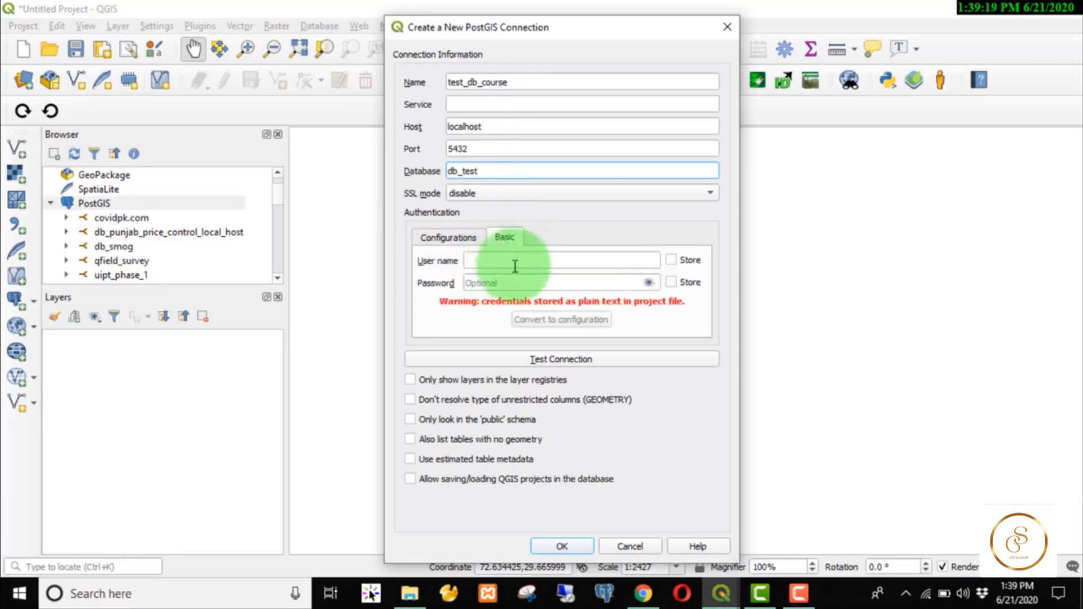
left_click(514, 263)
type("postgres")
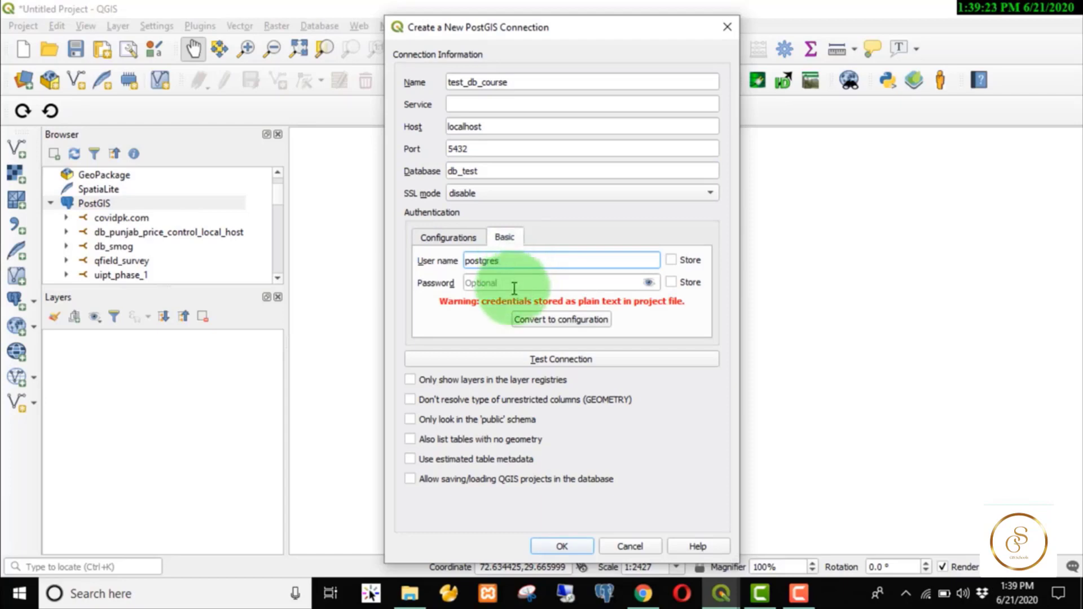
left_click(496, 285)
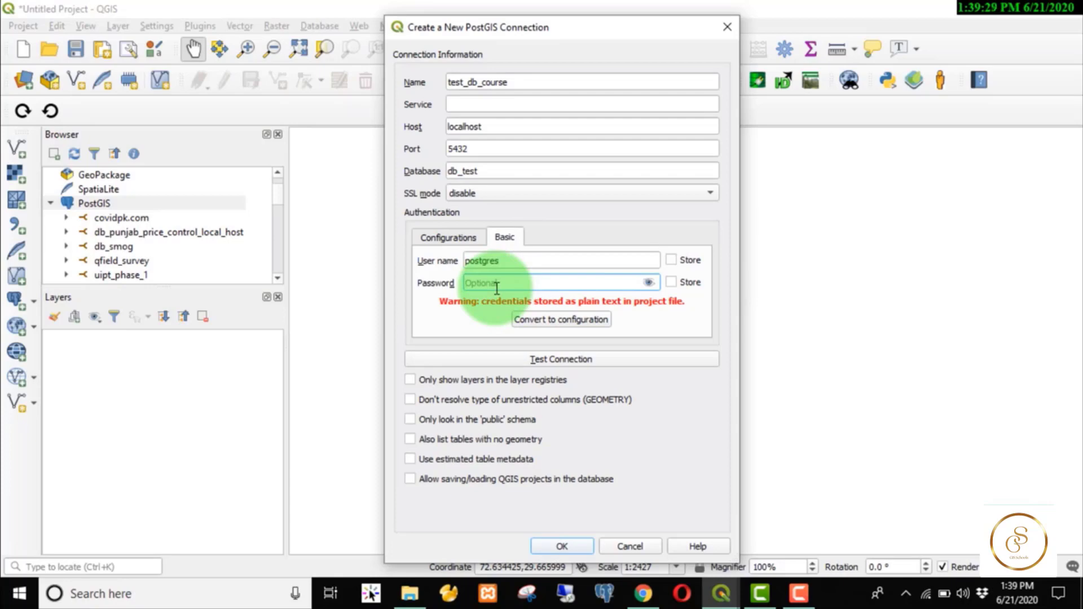
type("postgress")
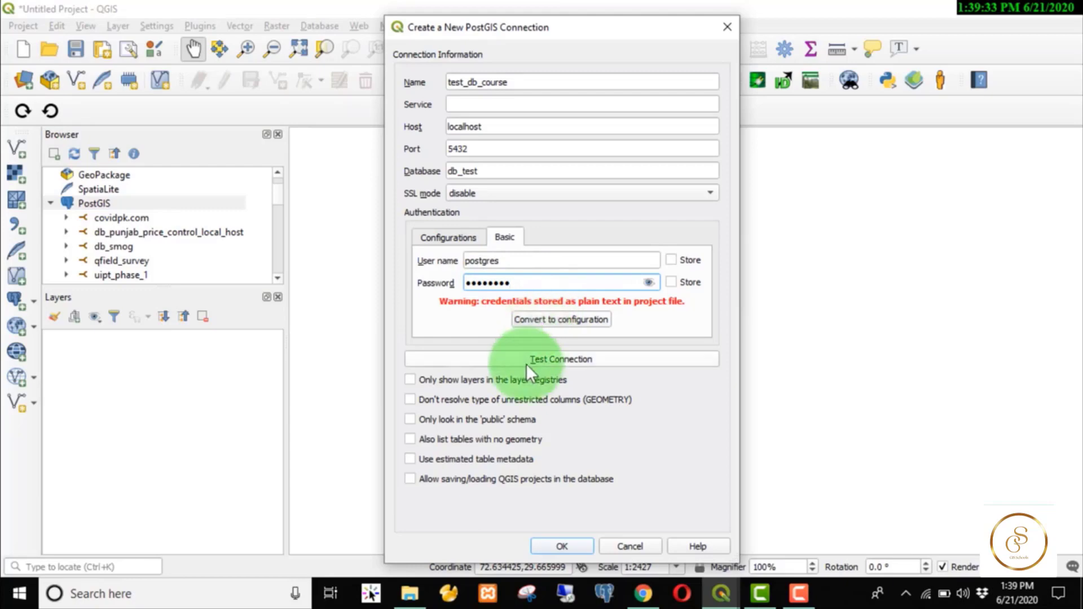
Test the connection, then correct the port to 5433 and test again.
left_click(526, 361)
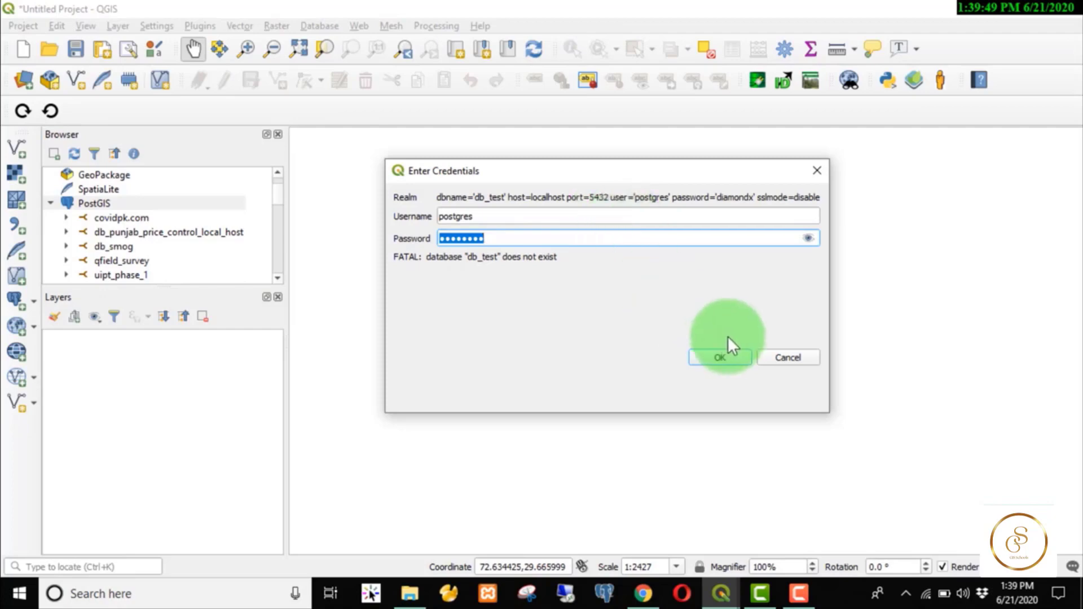
left_click(785, 355)
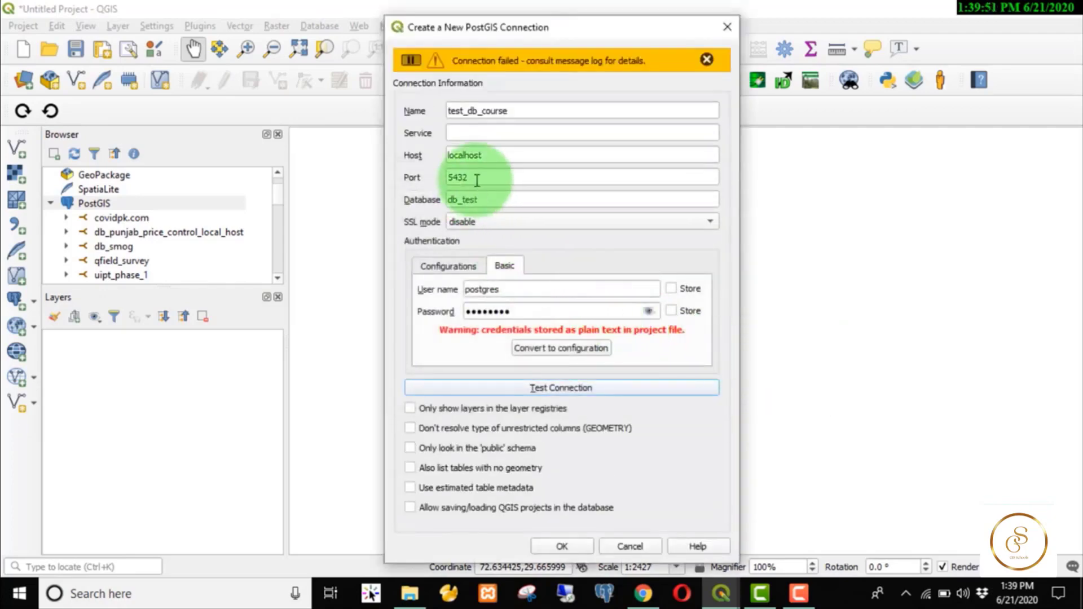
left_click_drag(464, 177, 488, 170)
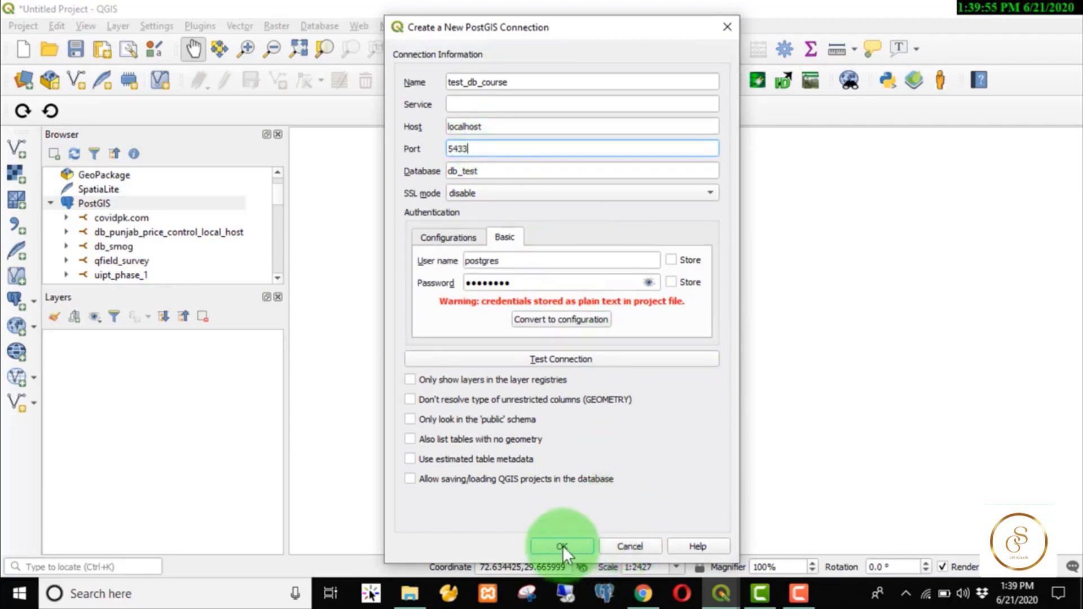
left_click(505, 358)
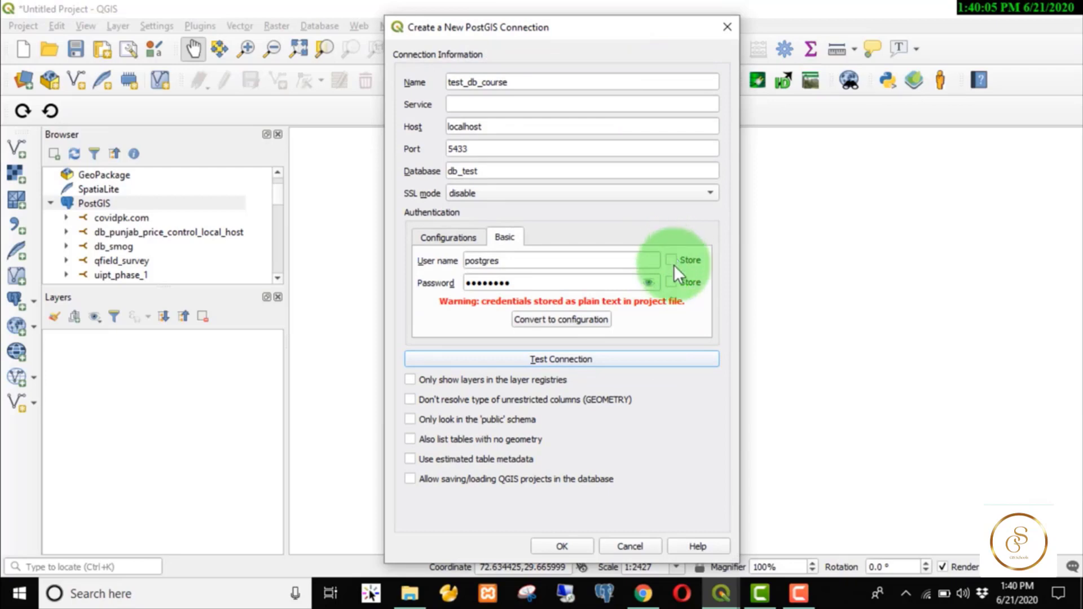
Store the user name and password with the connection, save it, and accept the warning.
left_click(672, 260)
left_click(670, 283)
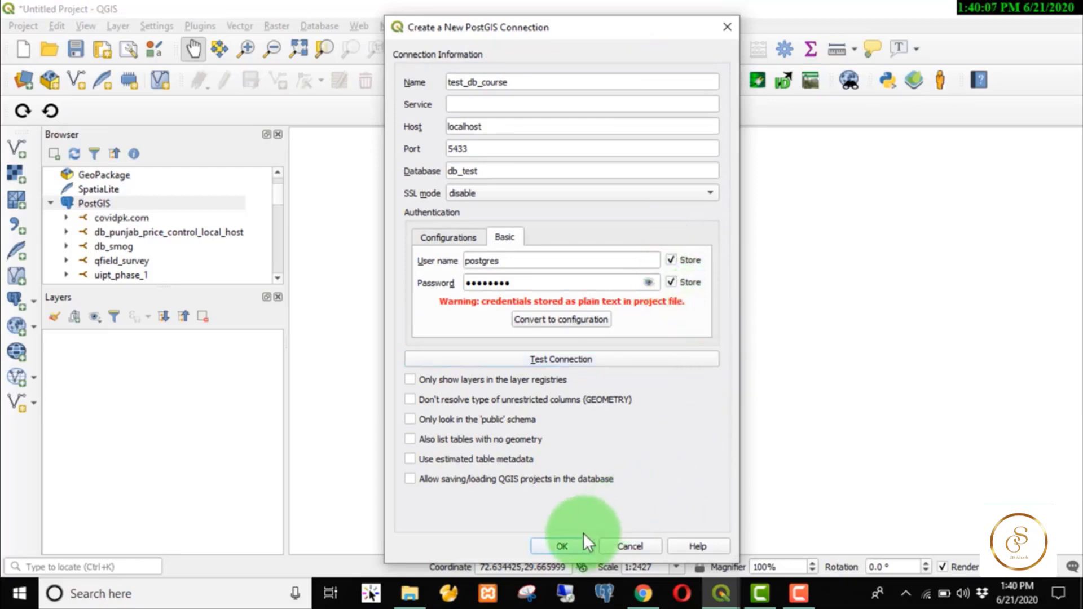
left_click(568, 540)
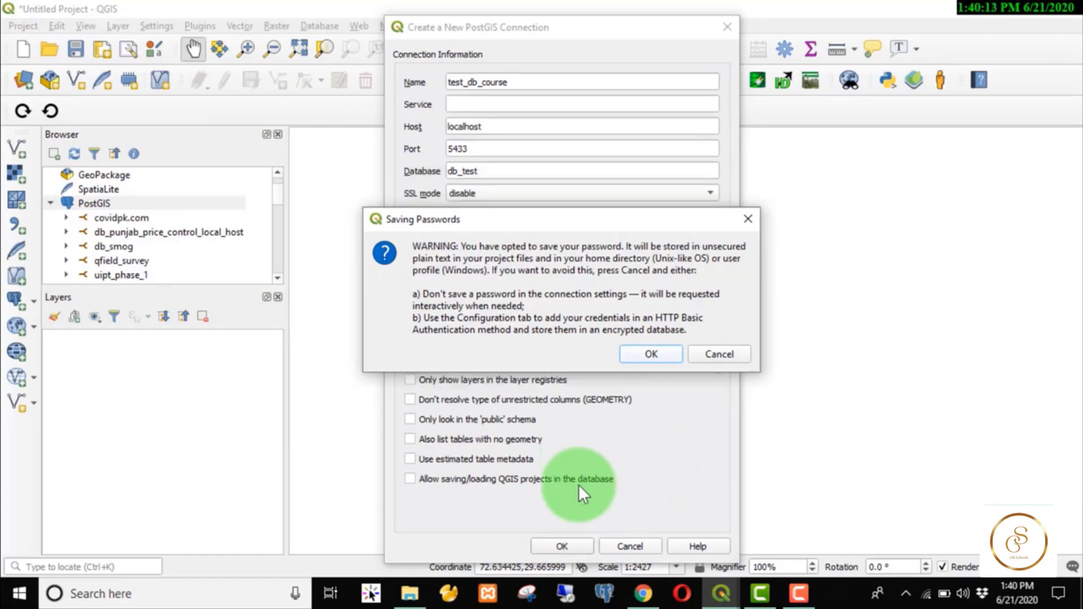
key("Return")
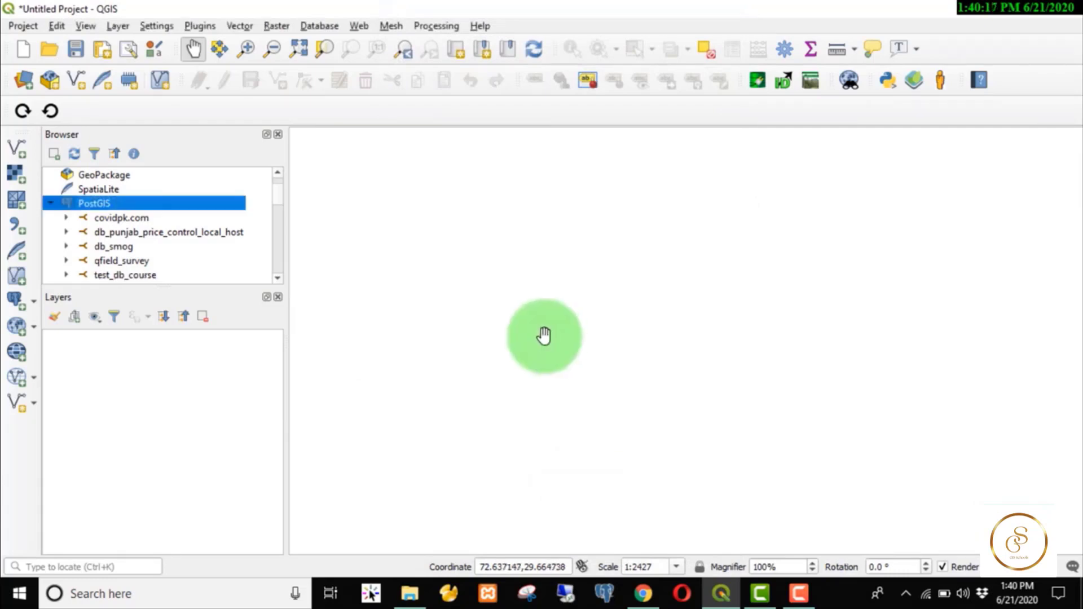
Expand test_db_course and its public schema in the Browser to show tbl_trees.
left_click(277, 278)
left_click(277, 279)
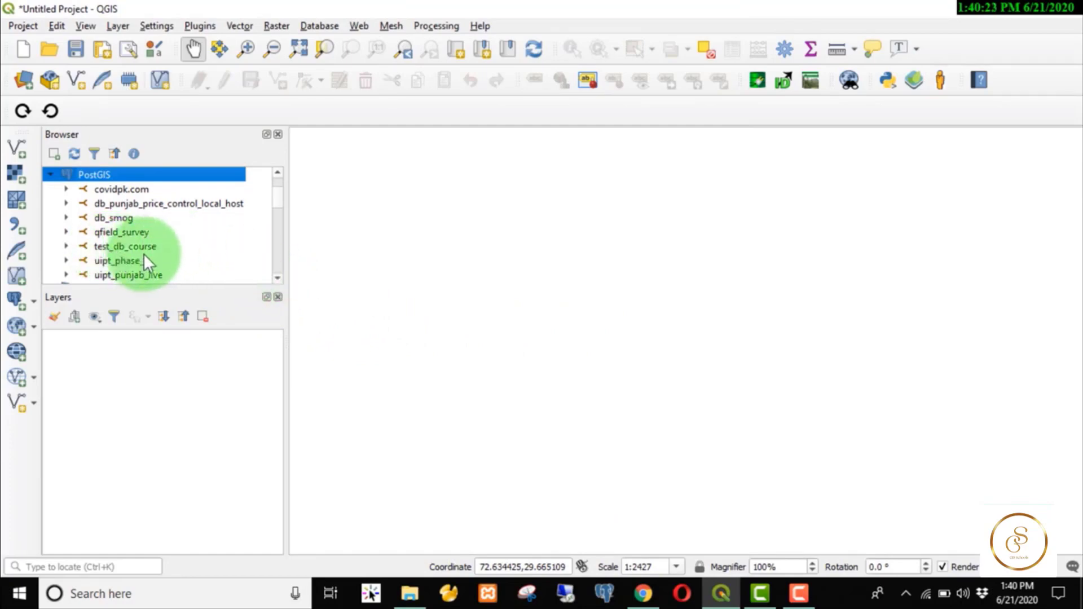
left_click(67, 246)
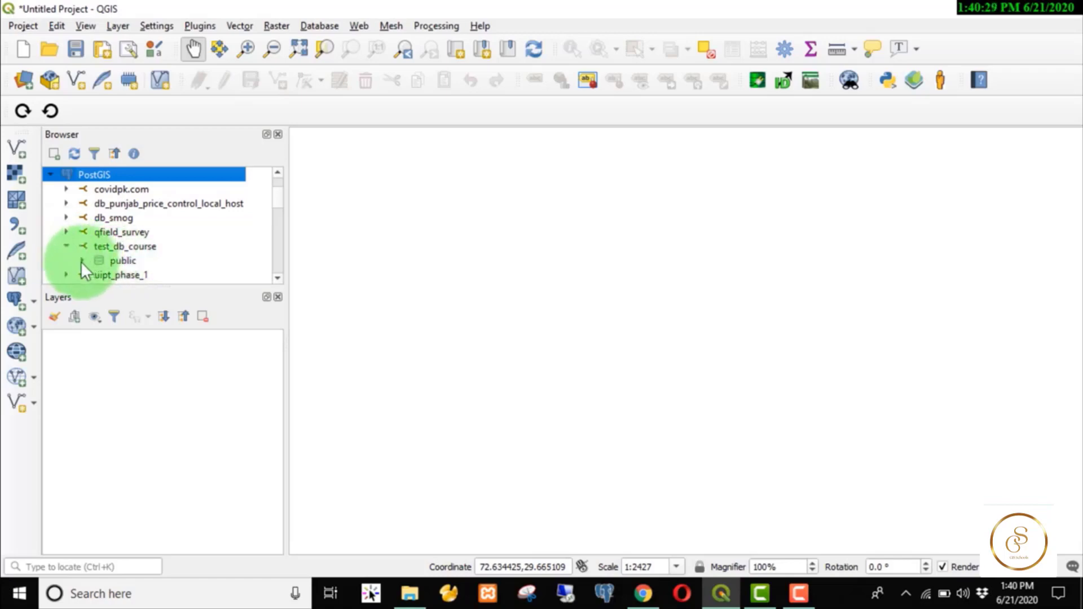
left_click(81, 261)
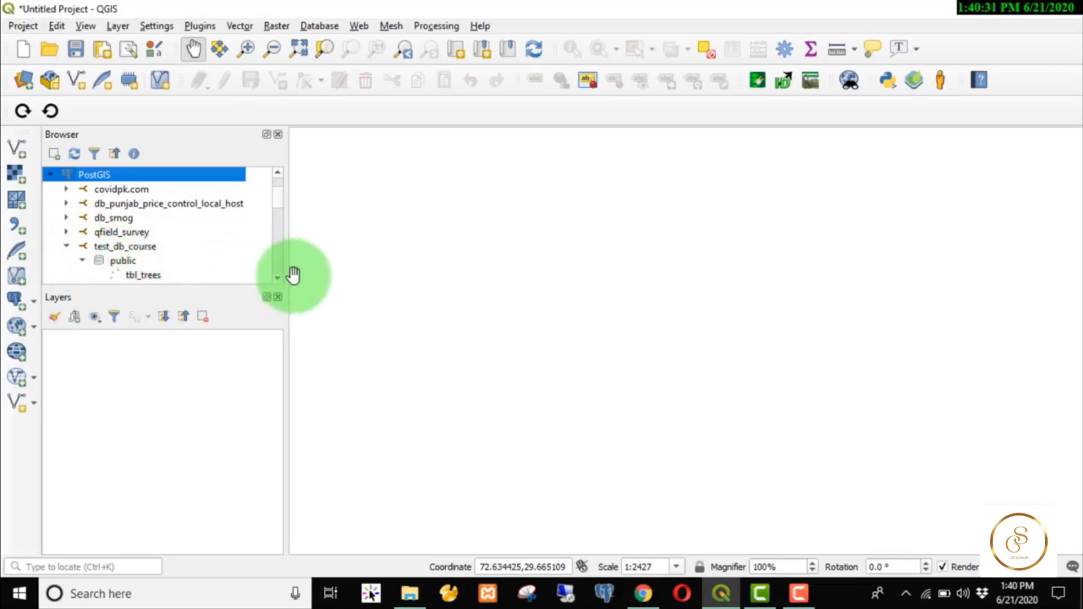
left_click(277, 278)
left_click(277, 278)
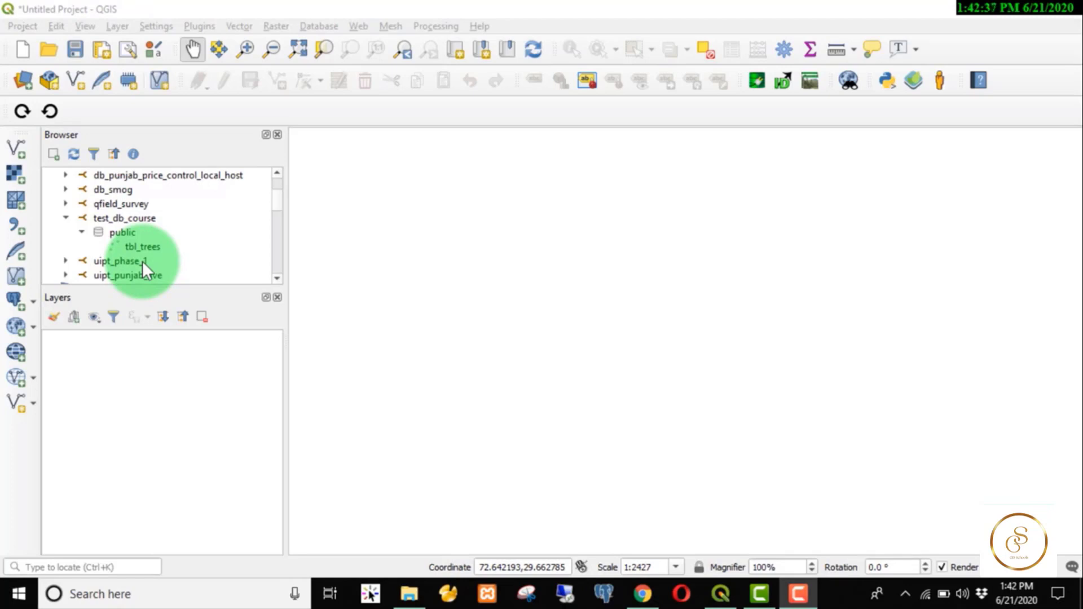
Tick DB Manager in the Installed plugins list and close the plugin manager.
left_click(187, 17)
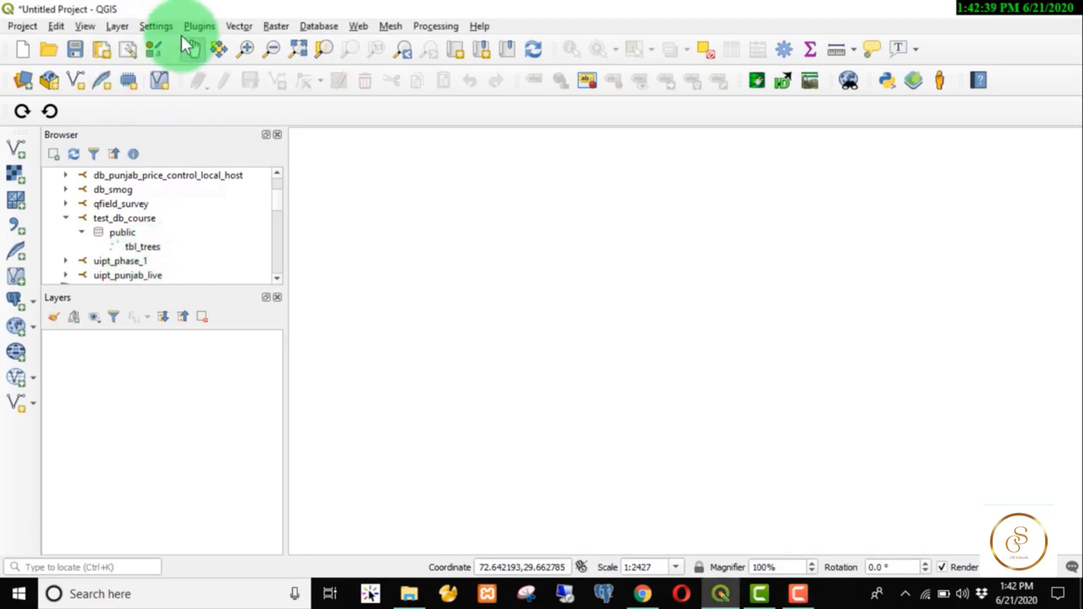
left_click(191, 26)
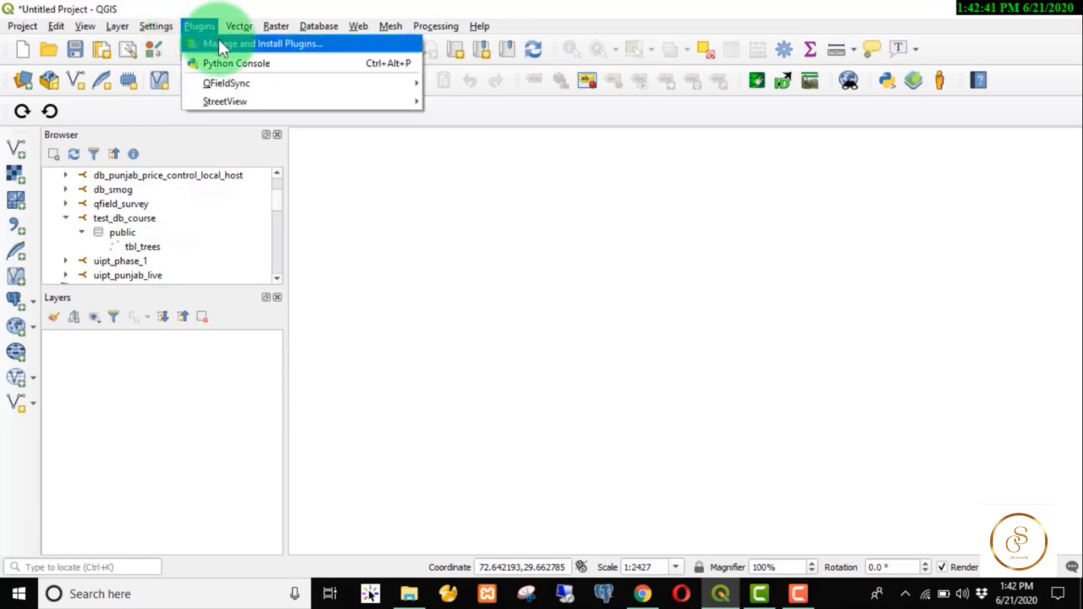
left_click(284, 49)
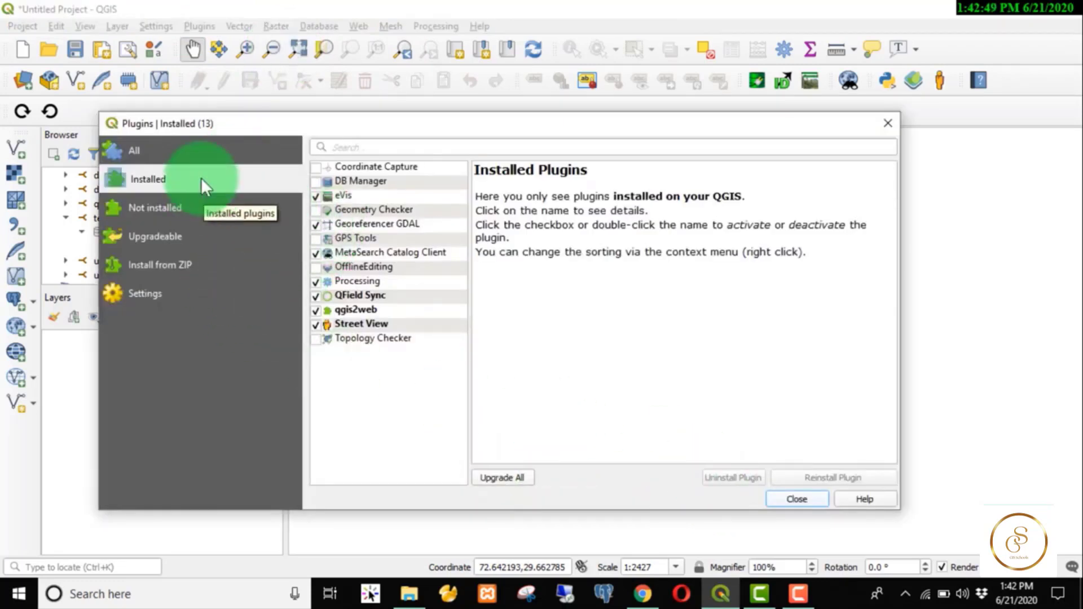
left_click(187, 157)
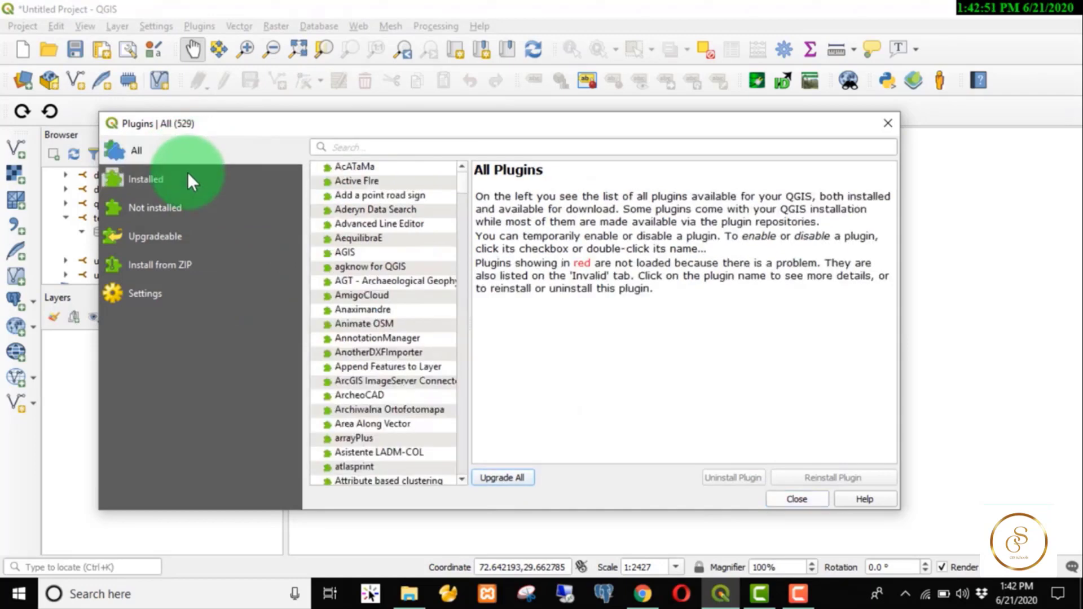
left_click(187, 178)
left_click(191, 207)
left_click(183, 181)
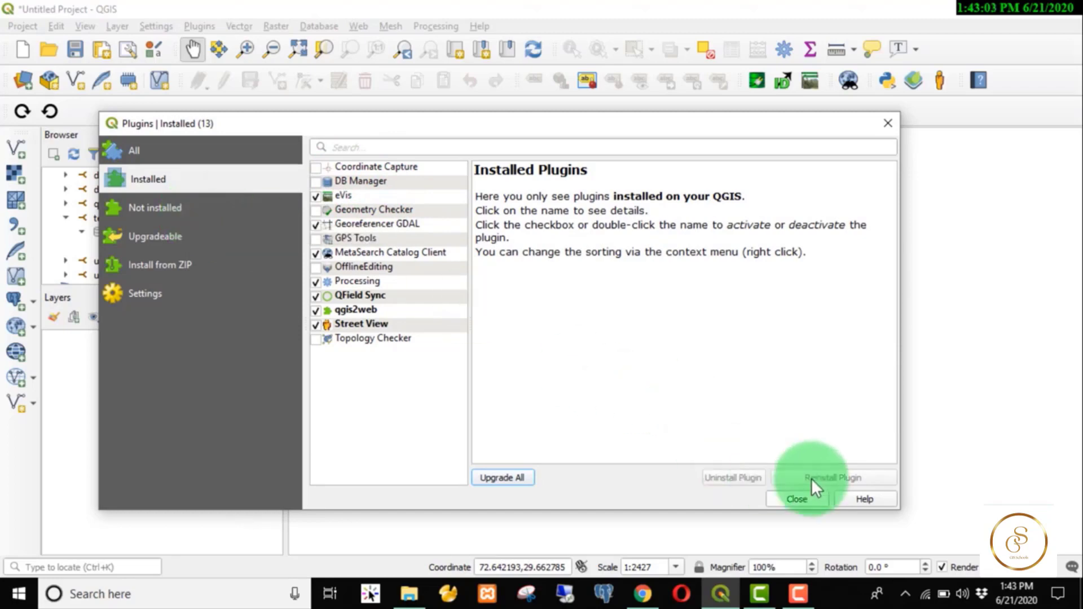
left_click(314, 180)
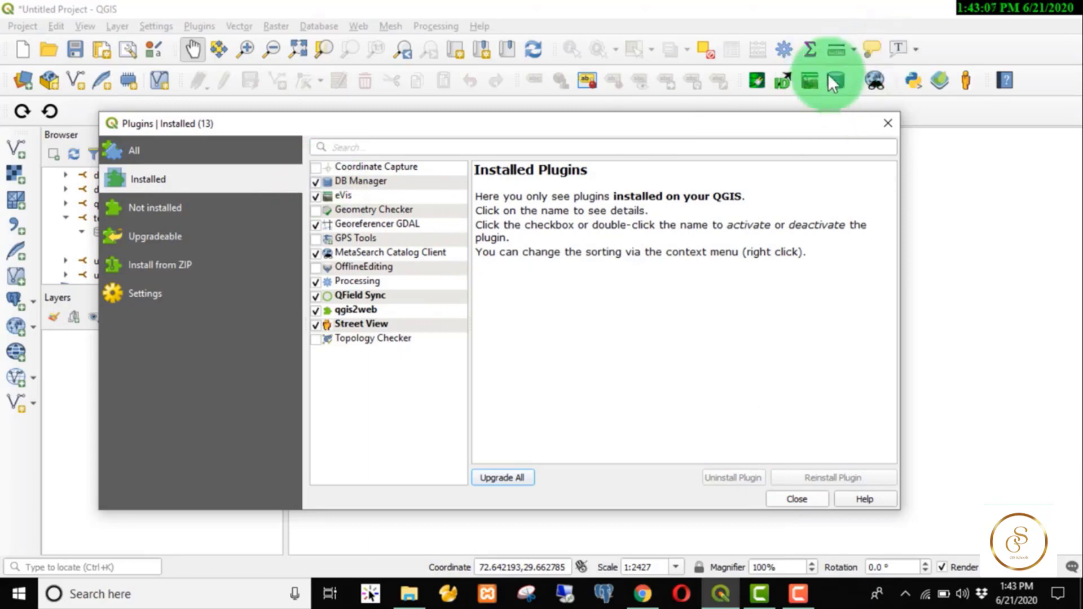
left_click(797, 499)
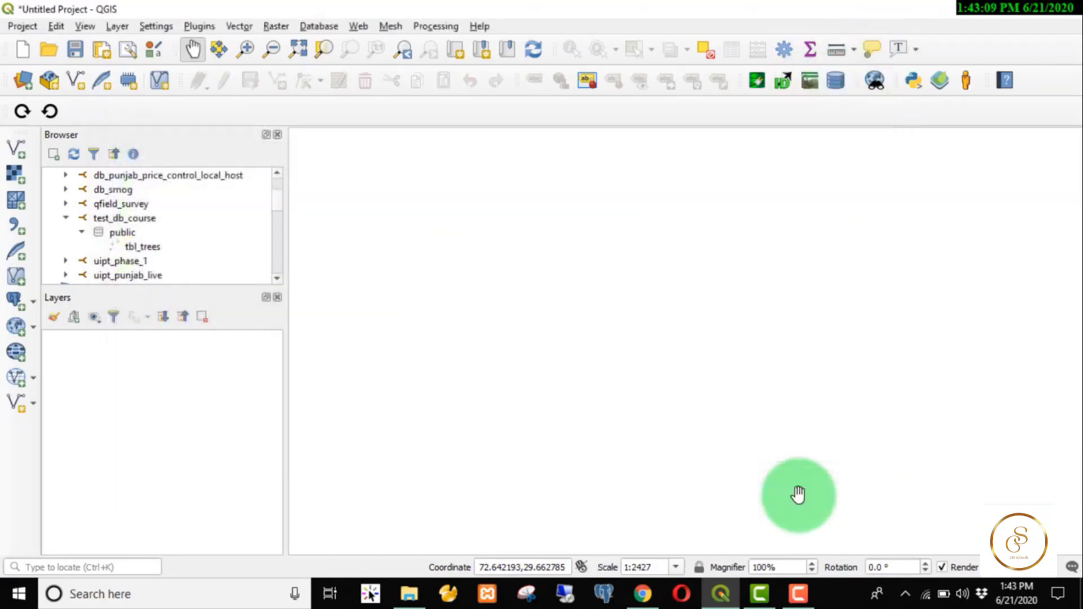
left_click(841, 79)
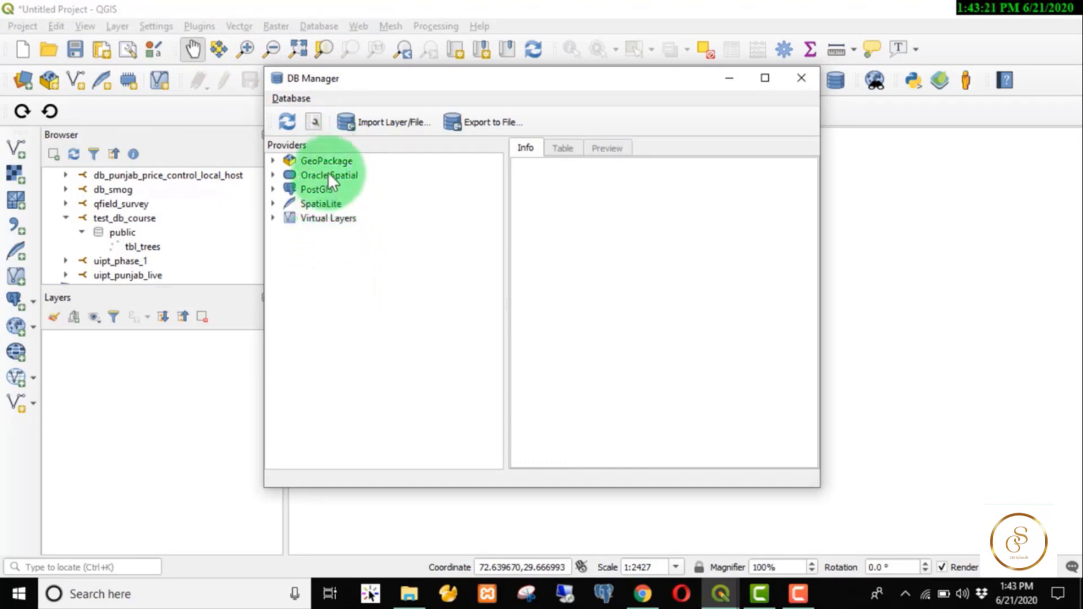
left_click(273, 189)
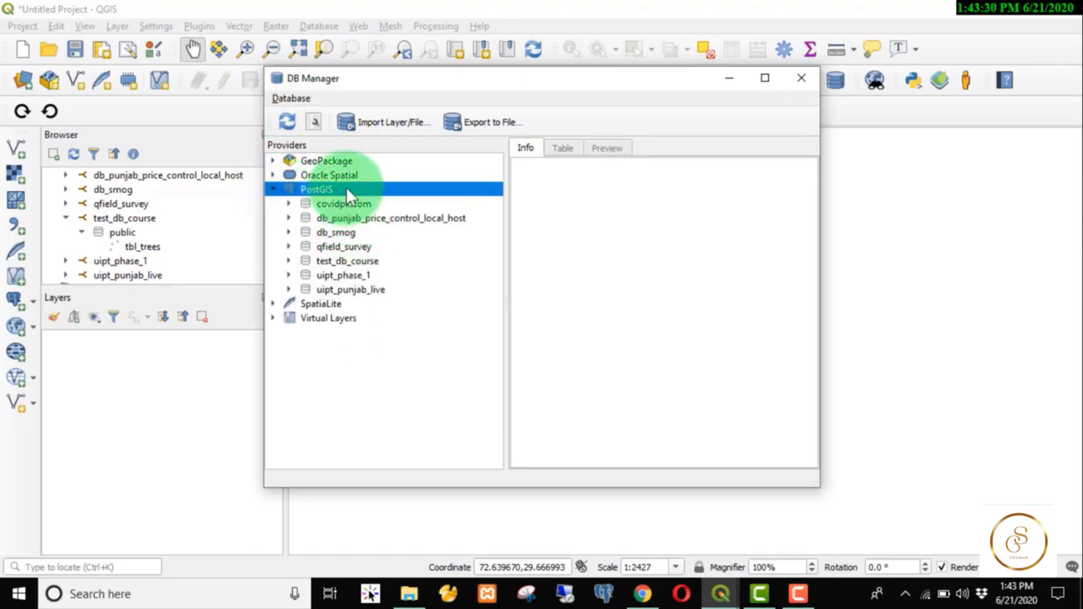
left_click(290, 262)
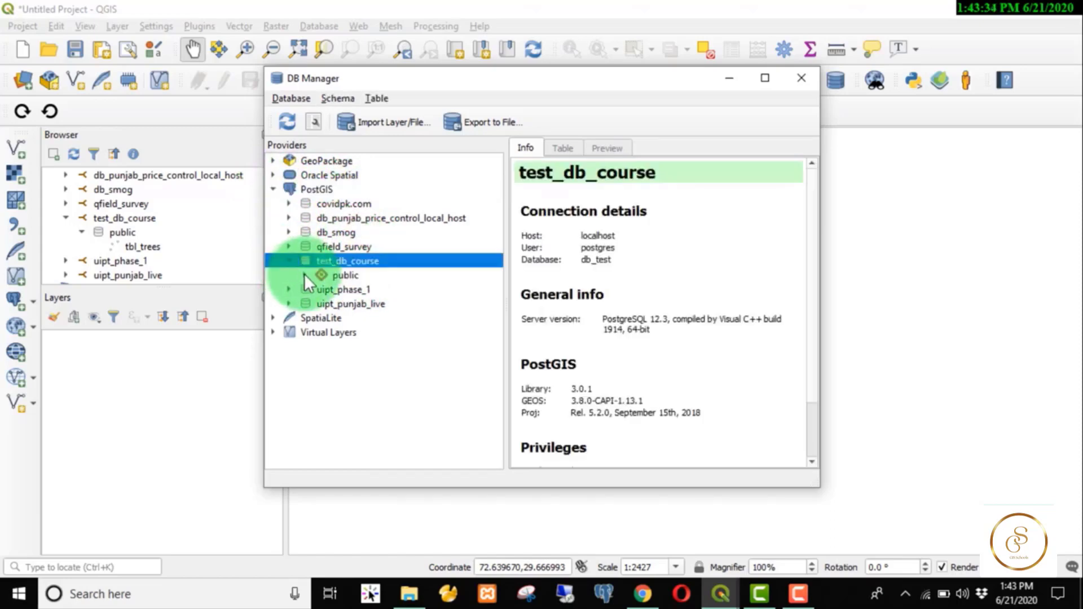
left_click(303, 276)
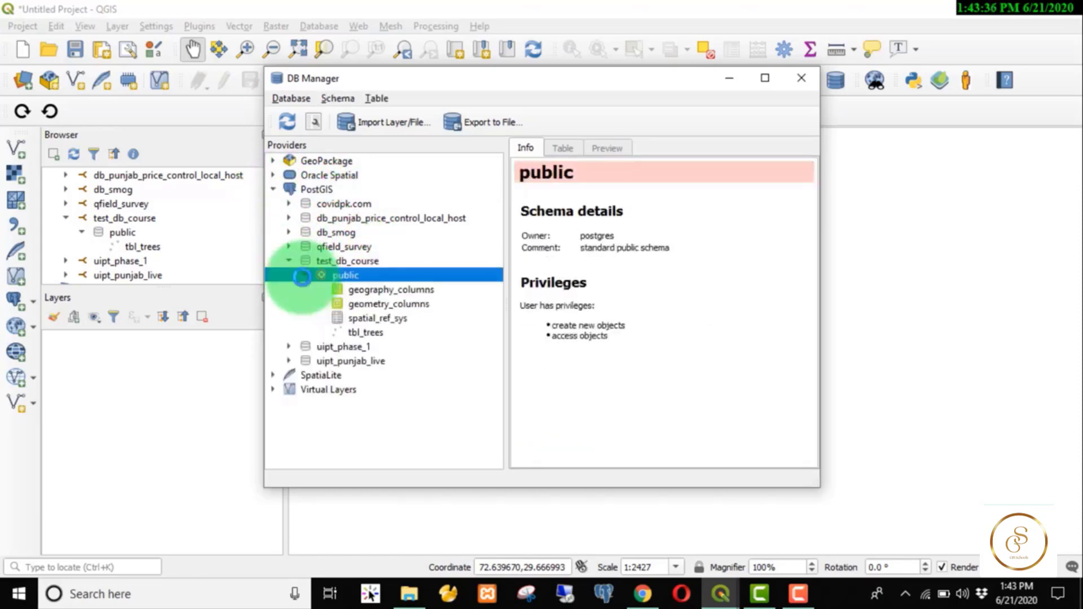
left_click(369, 333)
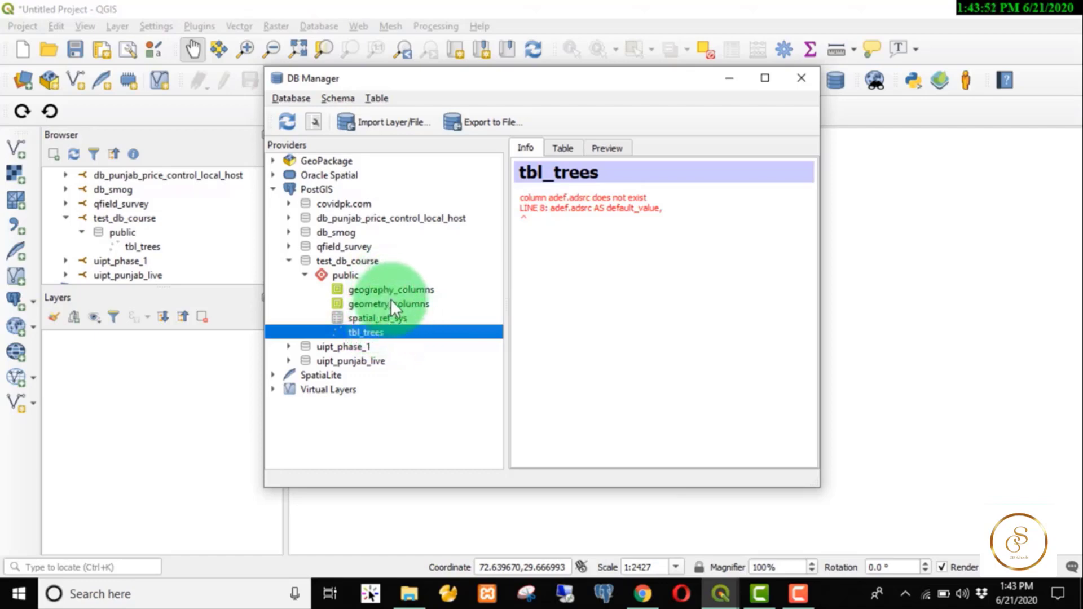
left_click(374, 334)
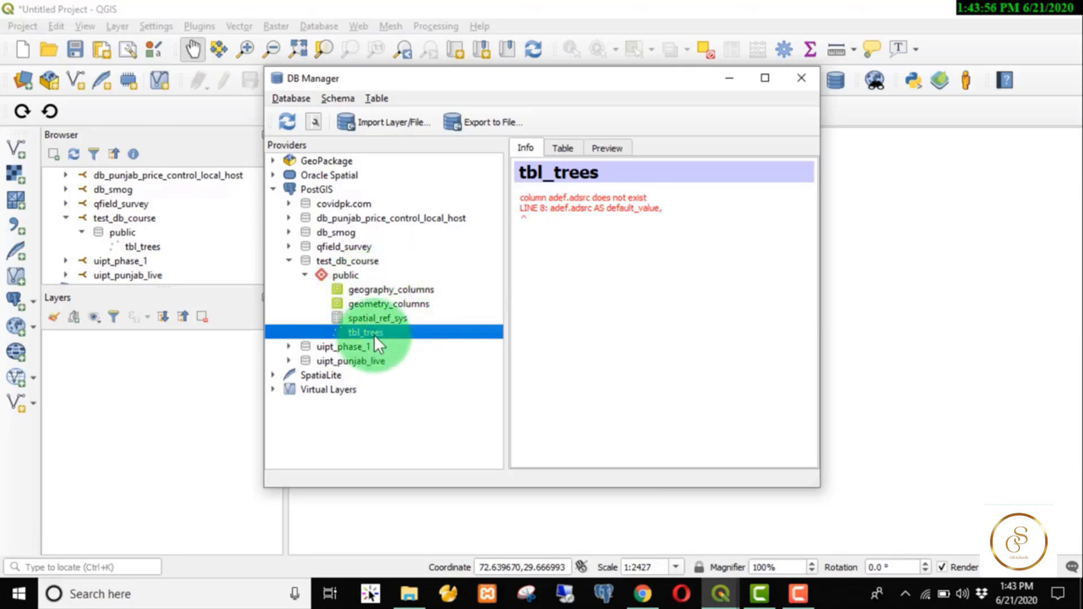
key("Escape")
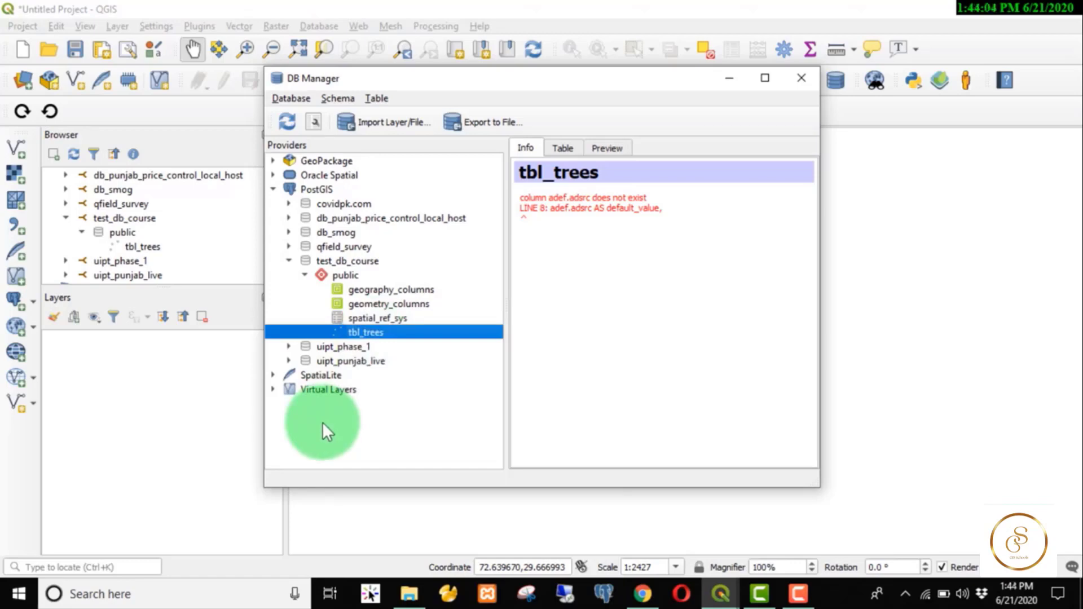
left_click(337, 100)
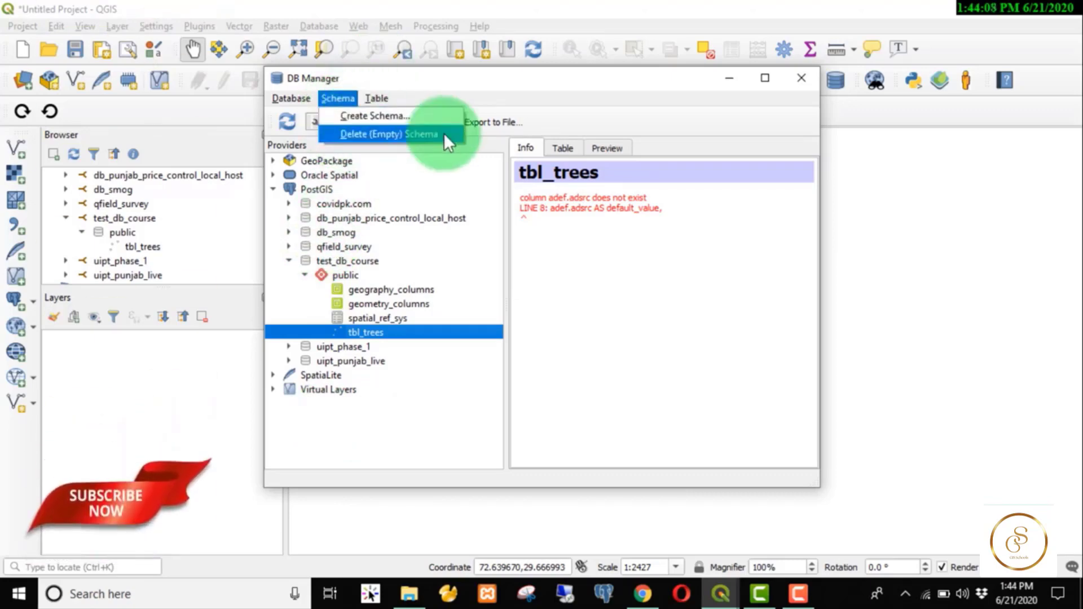
left_click(381, 97)
left_click(380, 96)
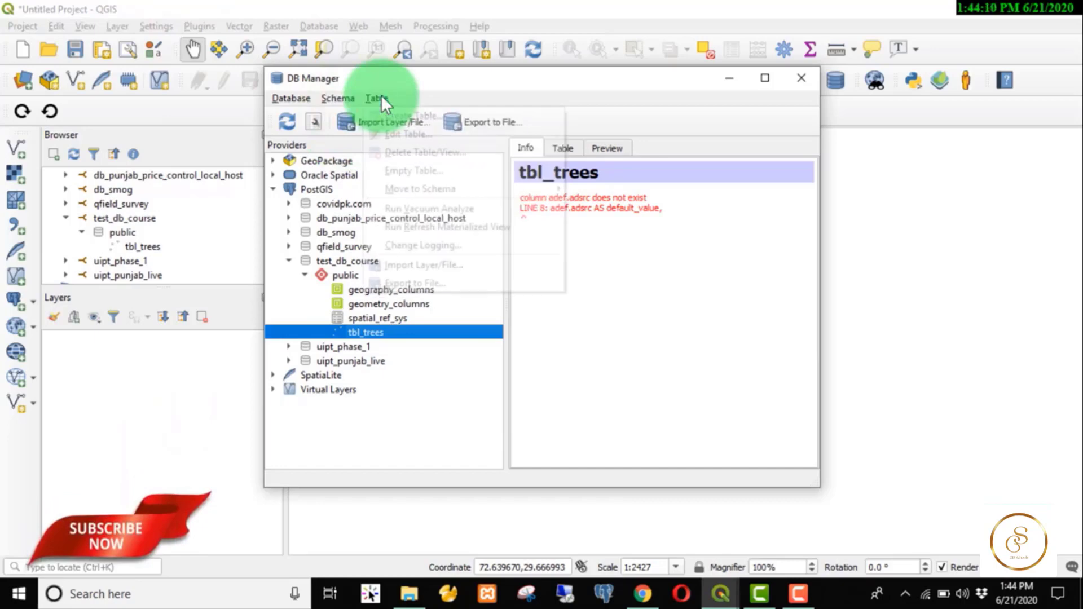
left_click(381, 96)
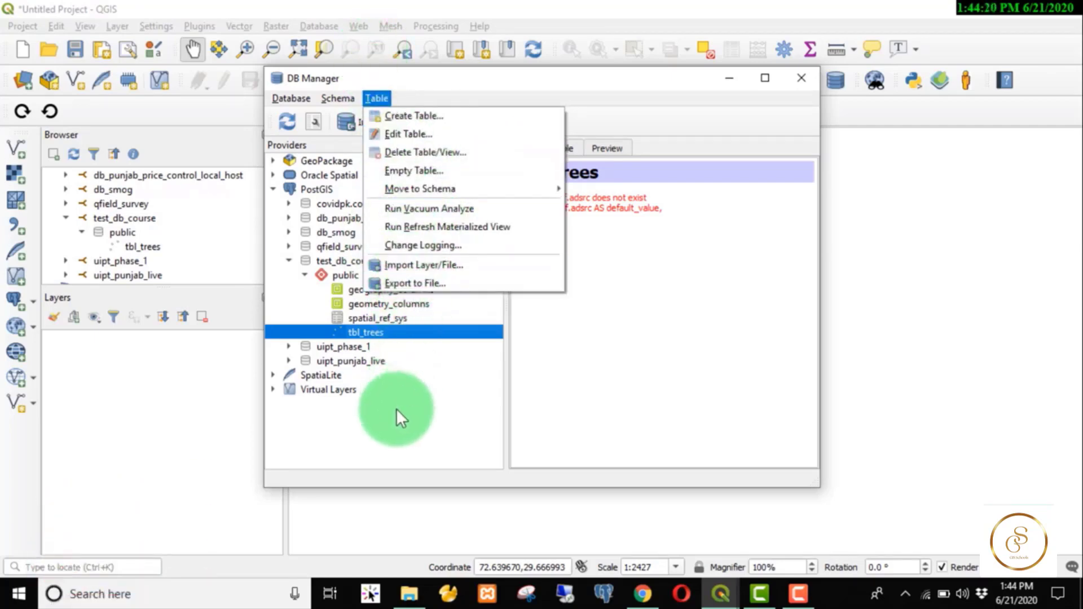
left_click(394, 428)
left_click(801, 77)
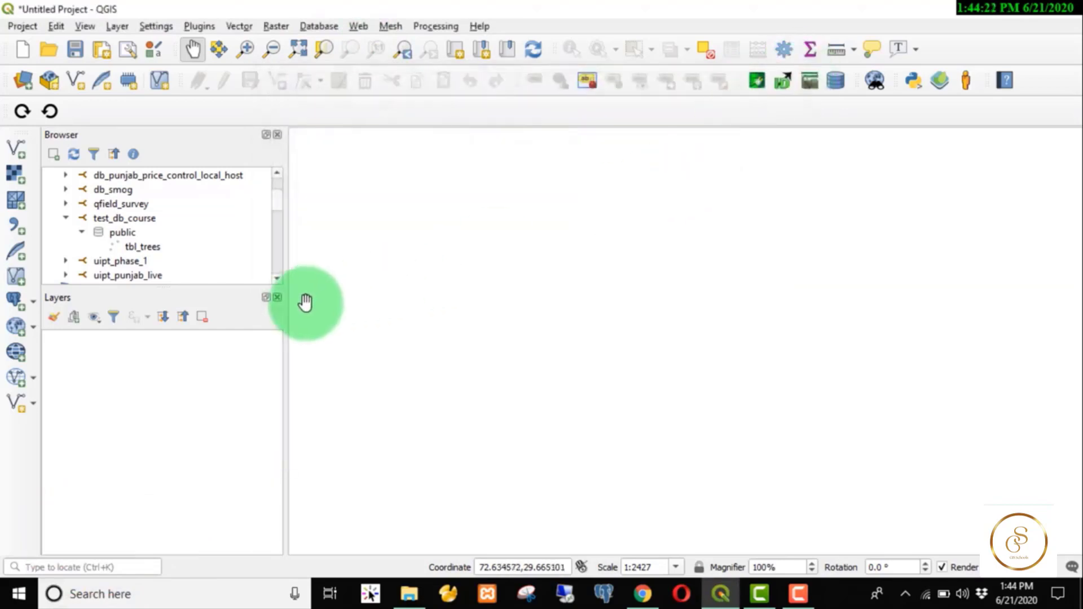
Add boundary.shp and fields.shp from E:\digitize as vector layers.
left_click(15, 149)
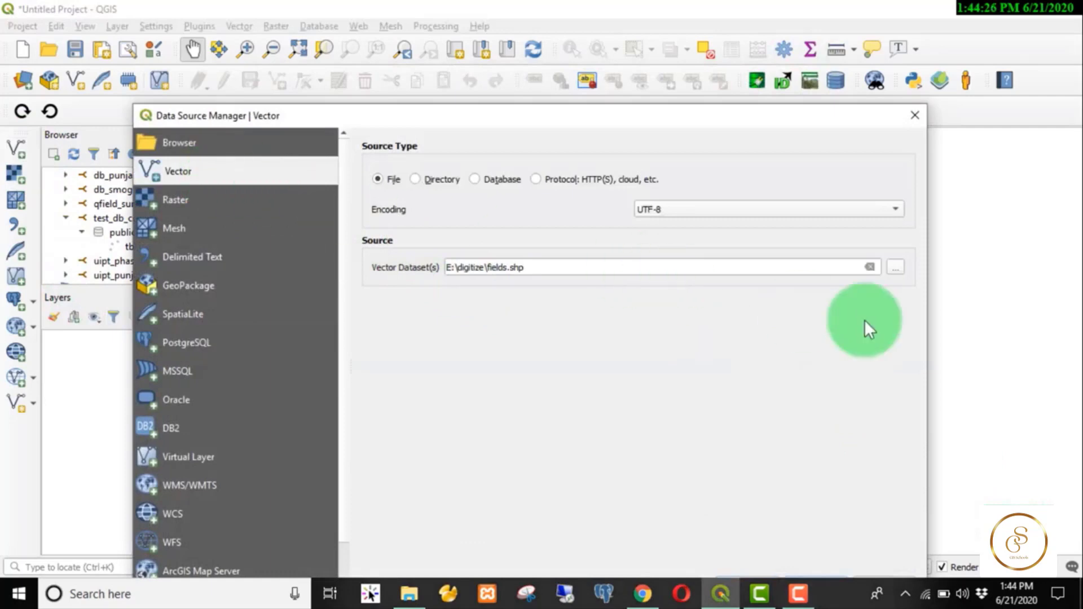
left_click(893, 266)
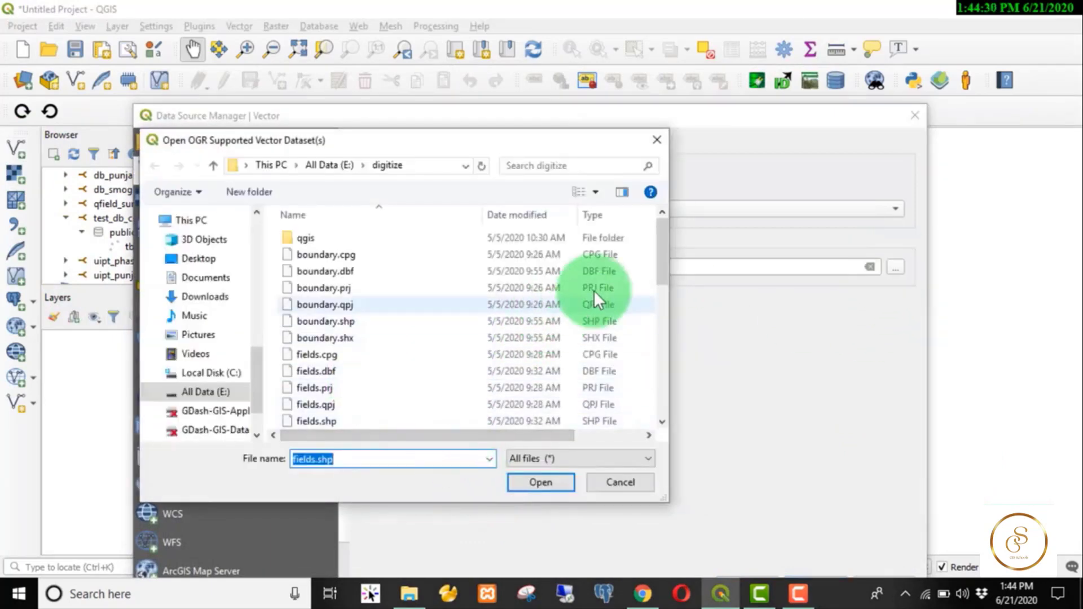
left_click_drag(663, 256, 660, 268)
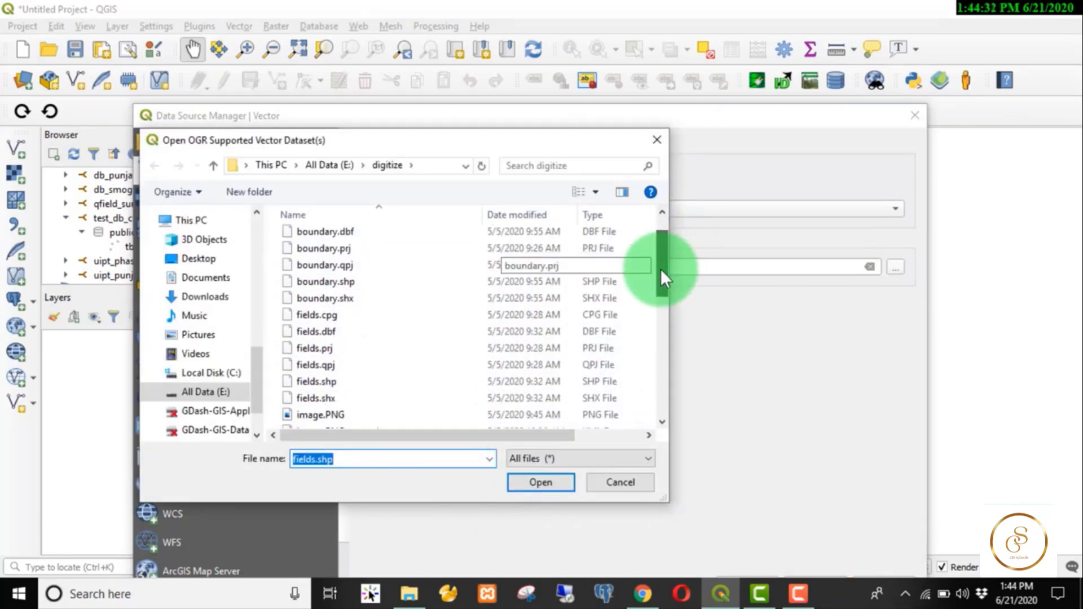
left_click(304, 280)
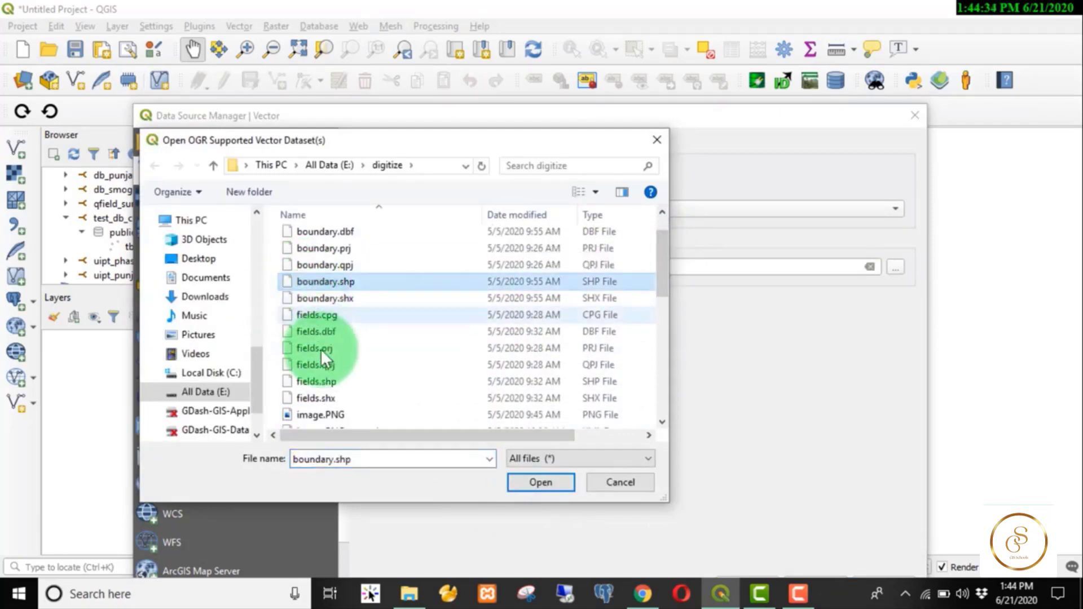
left_click(290, 383, "ctrl")
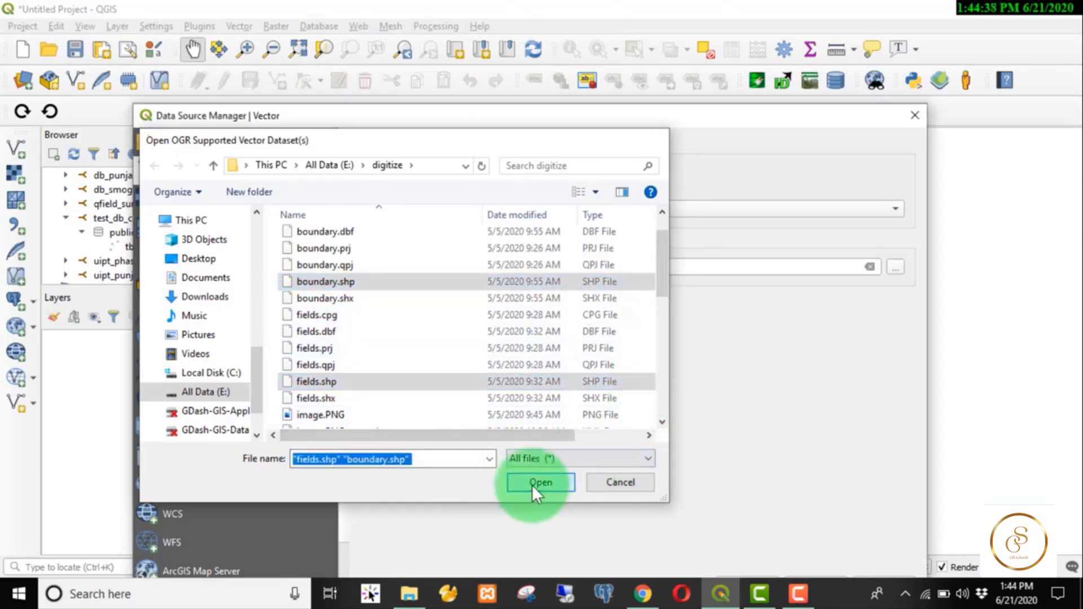
left_click(532, 485)
left_click_drag(579, 116, 524, 16)
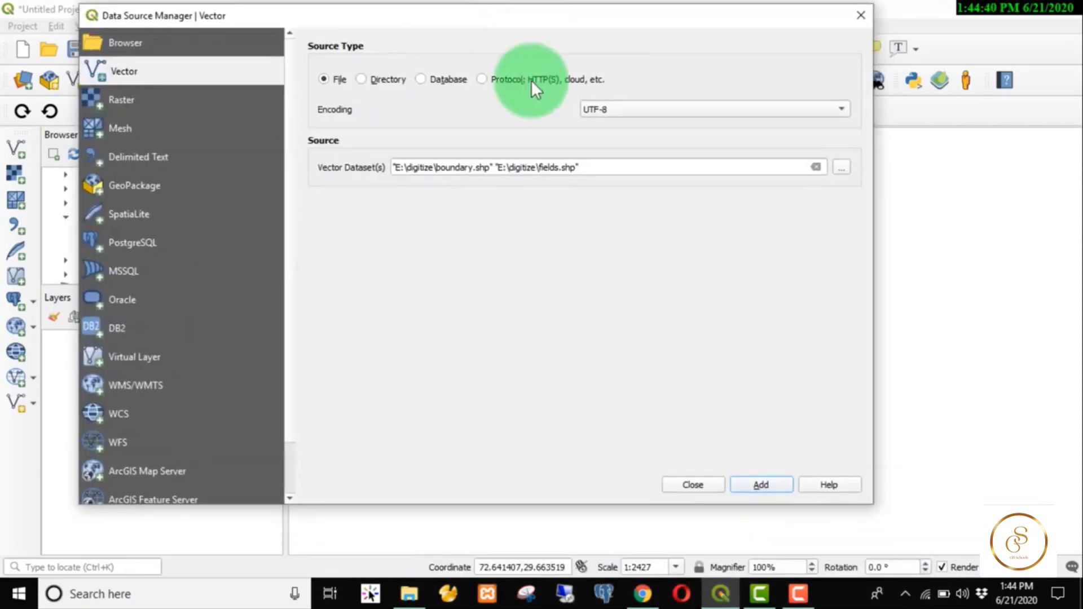
left_click(759, 478)
left_click(860, 21)
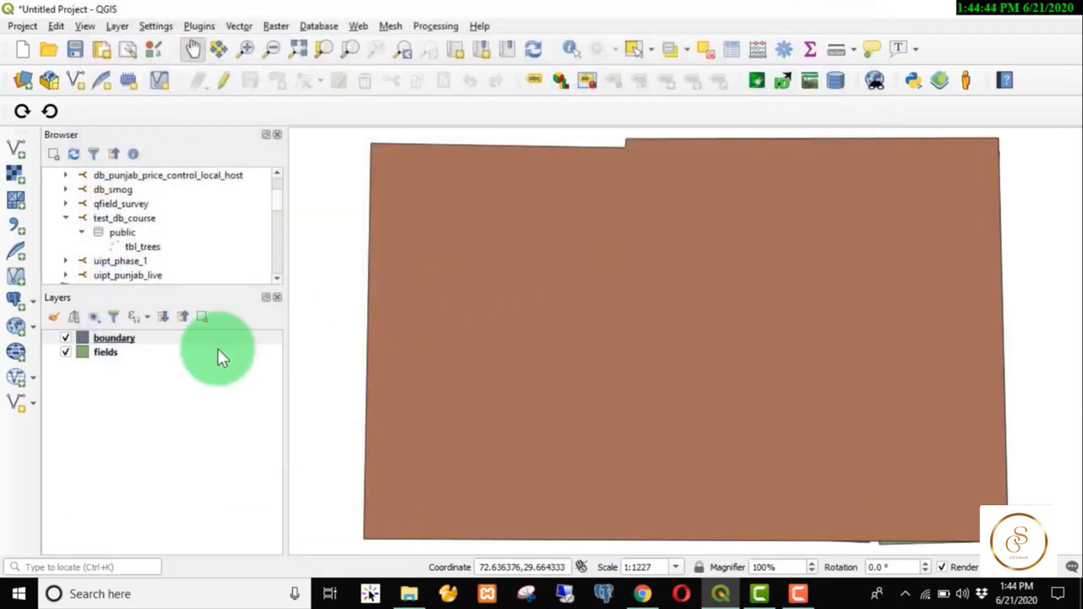
left_click_drag(97, 338, 89, 396)
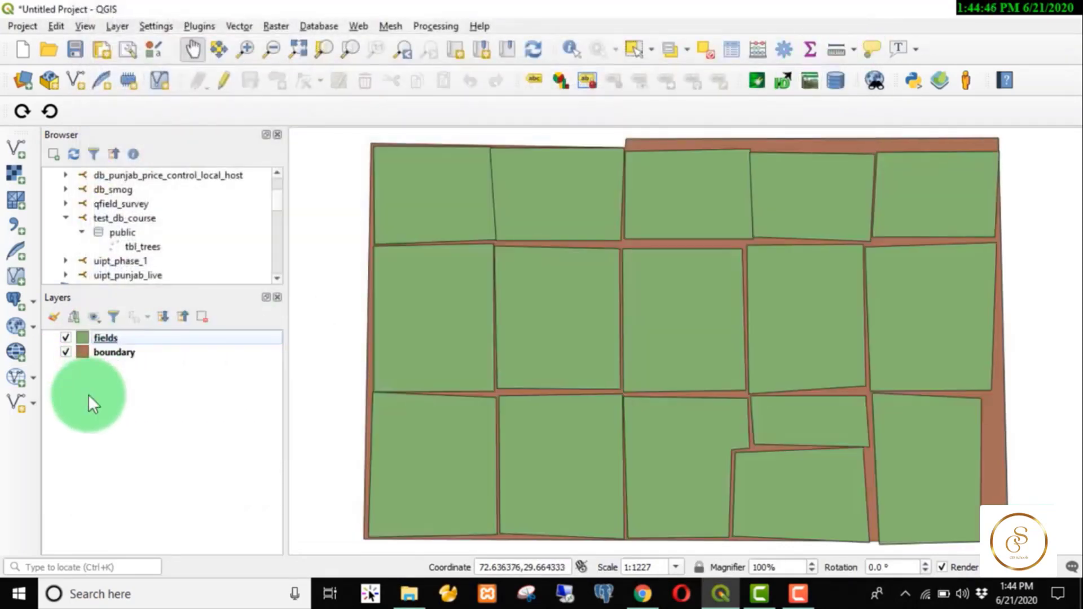
left_click(564, 406)
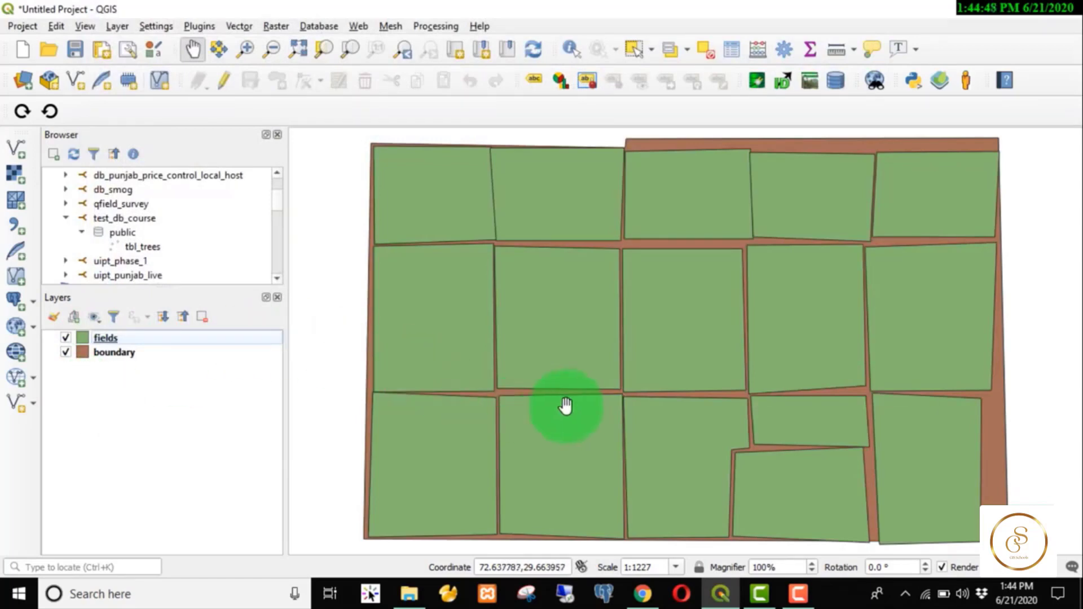
right_click(97, 338)
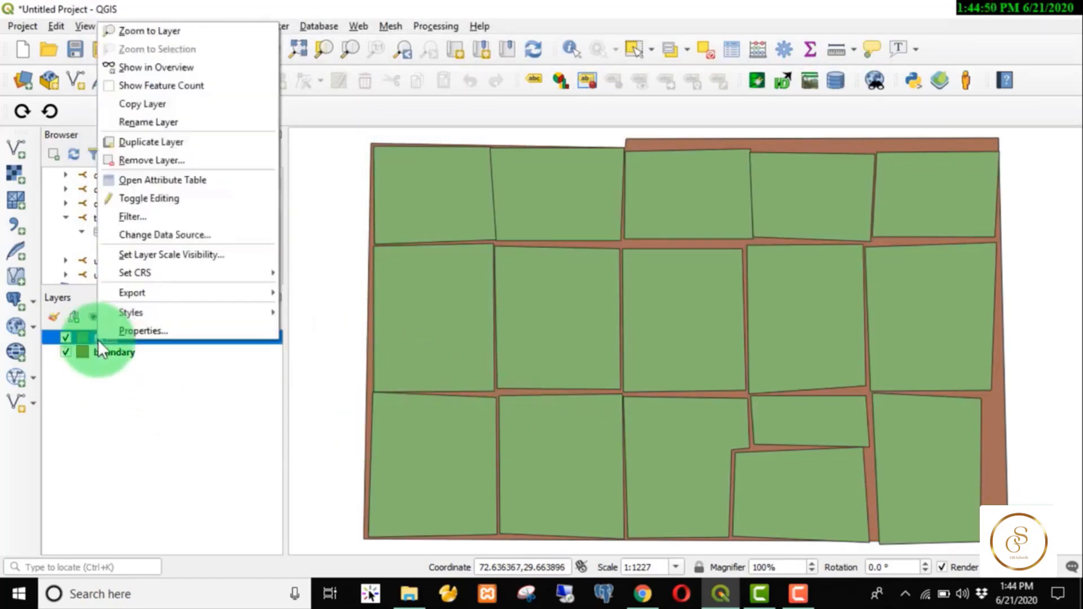
left_click(152, 179)
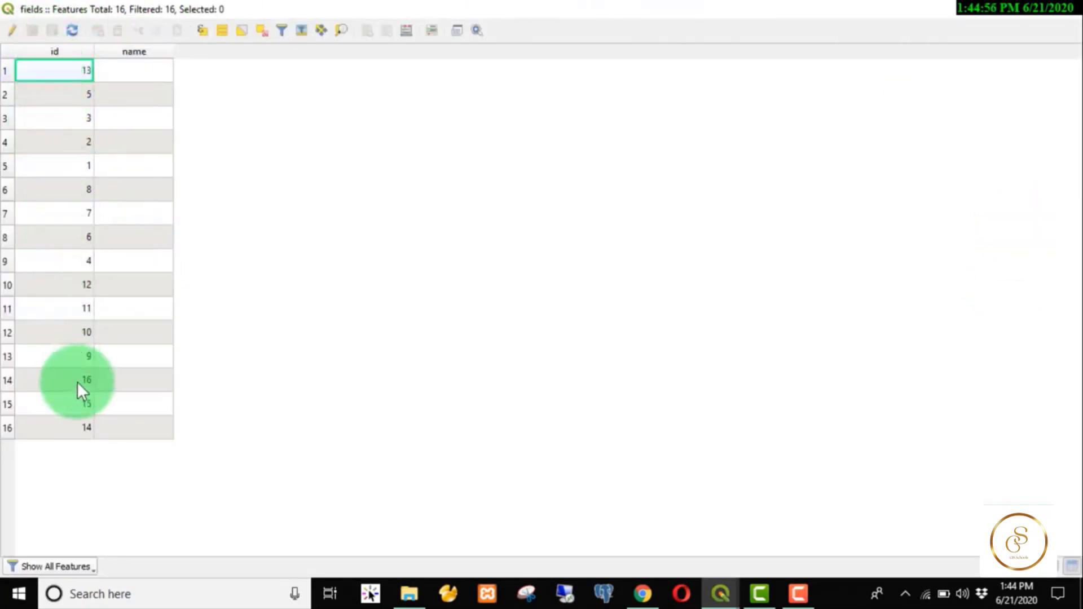
left_click(1069, 11)
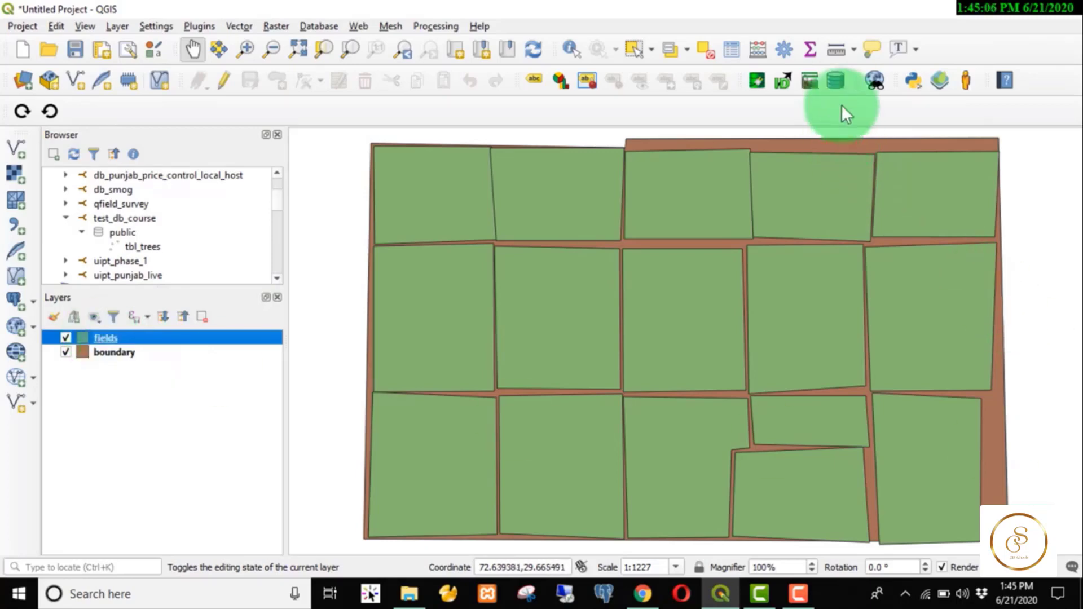
Open DB Manager, expand PostGIS > test_db_course, and choose Import Layer/File.
left_click(842, 87)
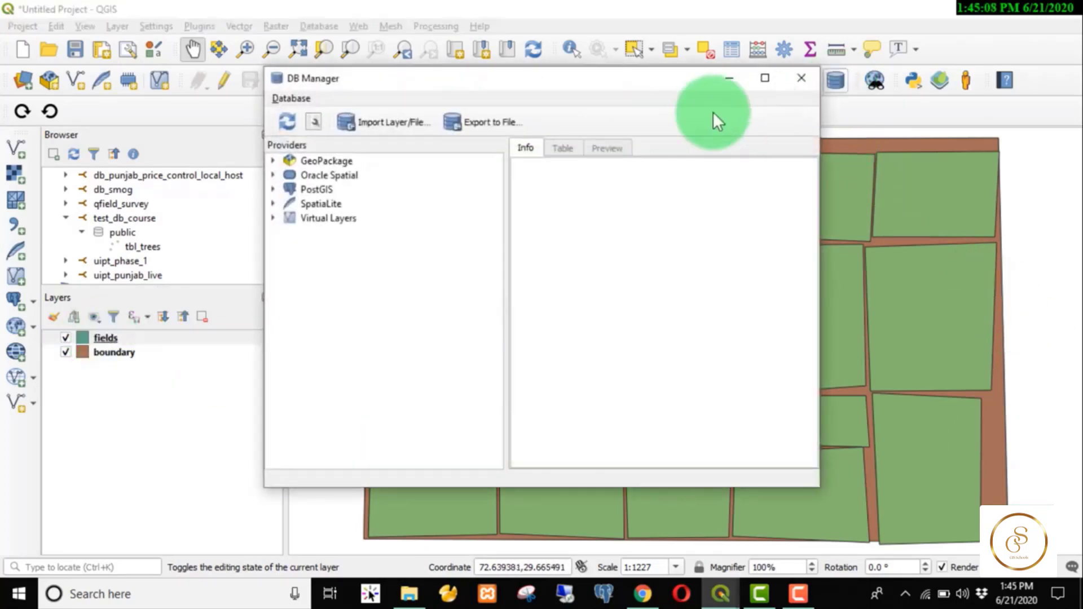
left_click(273, 188)
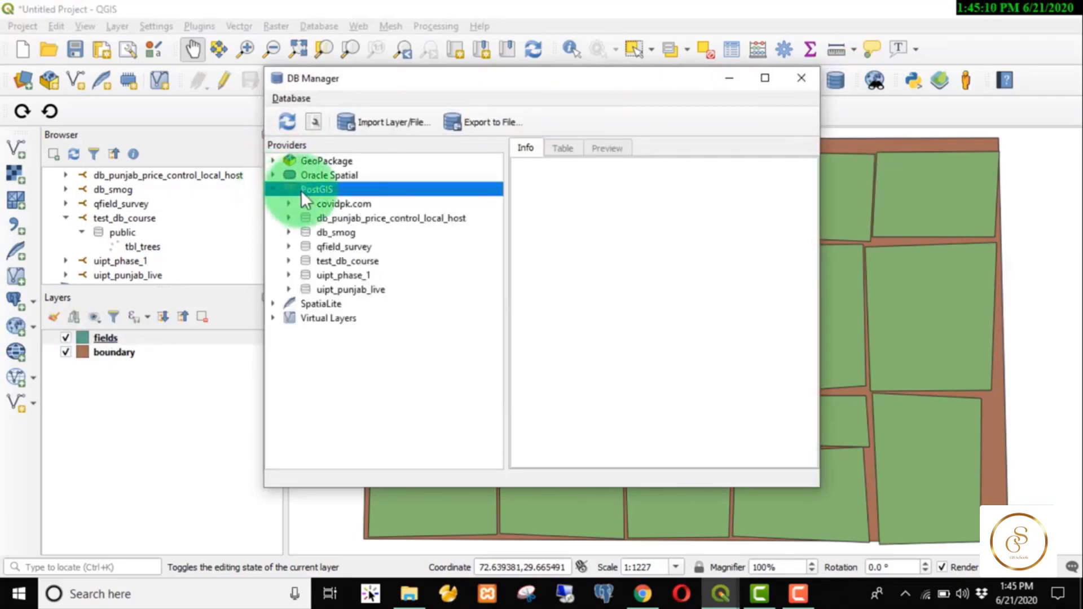
left_click(289, 261)
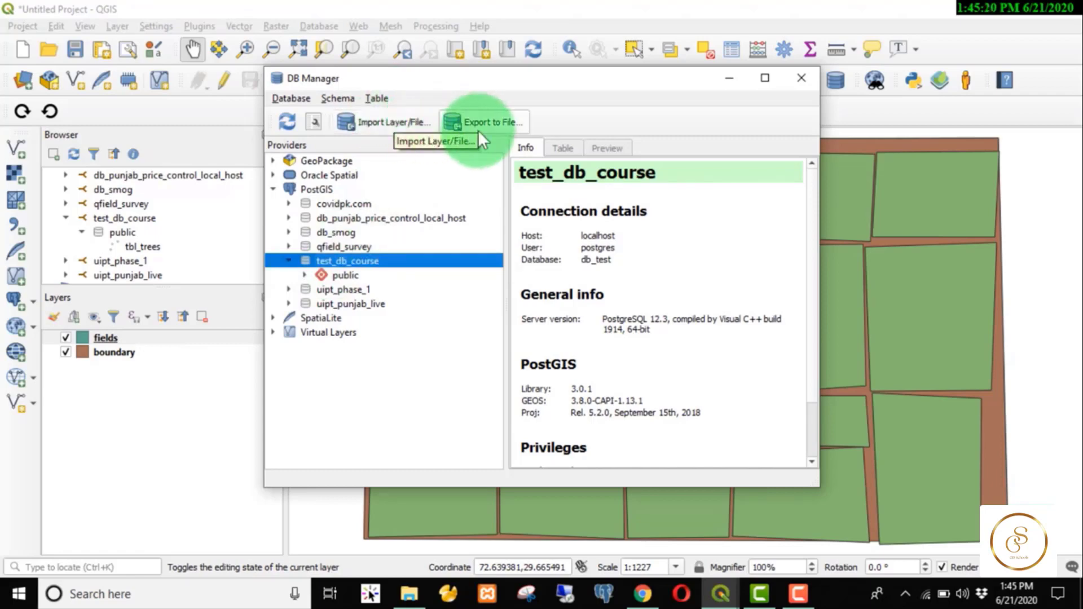
left_click(378, 120)
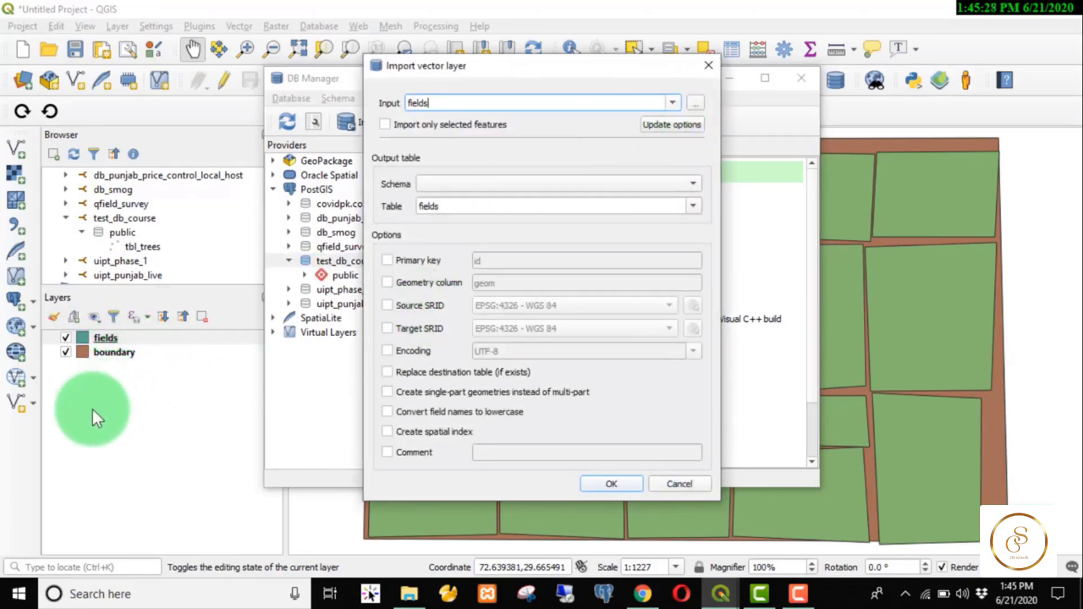
Keep fields as the layer to import in the Import vector layer dialog.
left_click(673, 103)
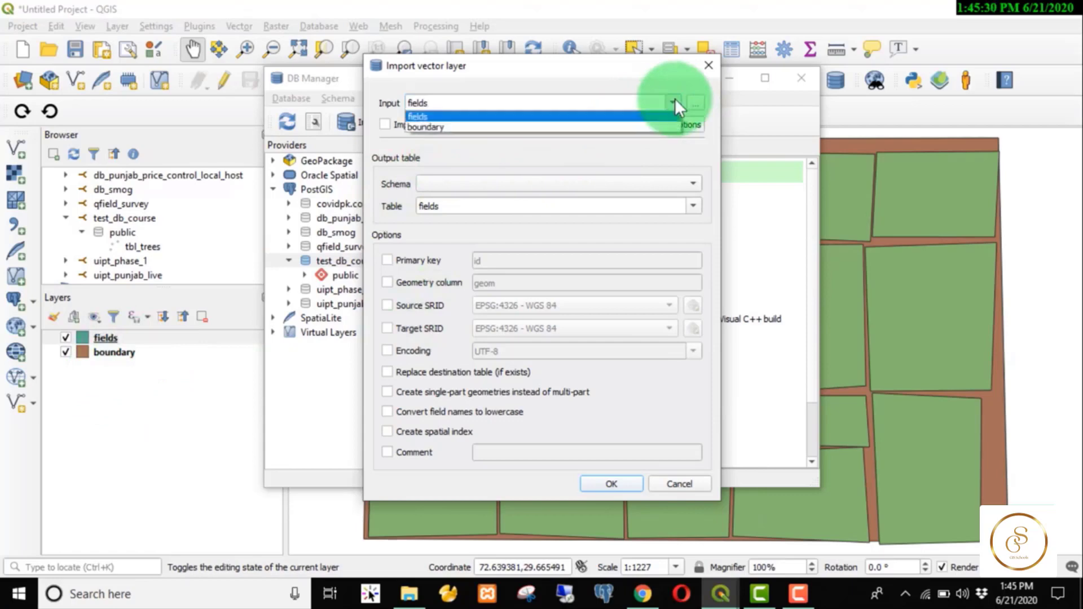
left_click(531, 117)
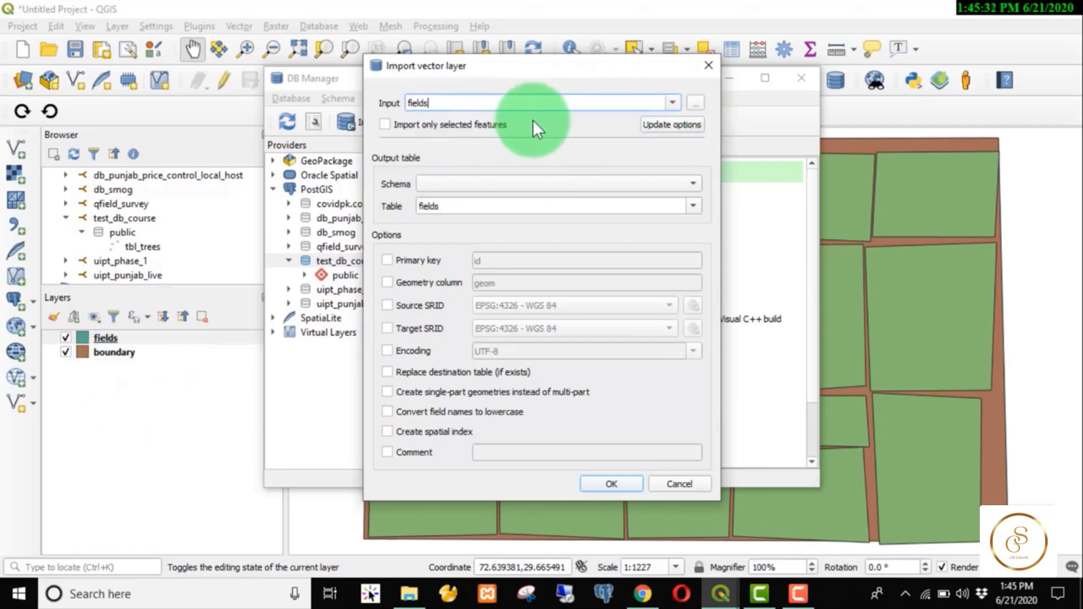
left_click(700, 106)
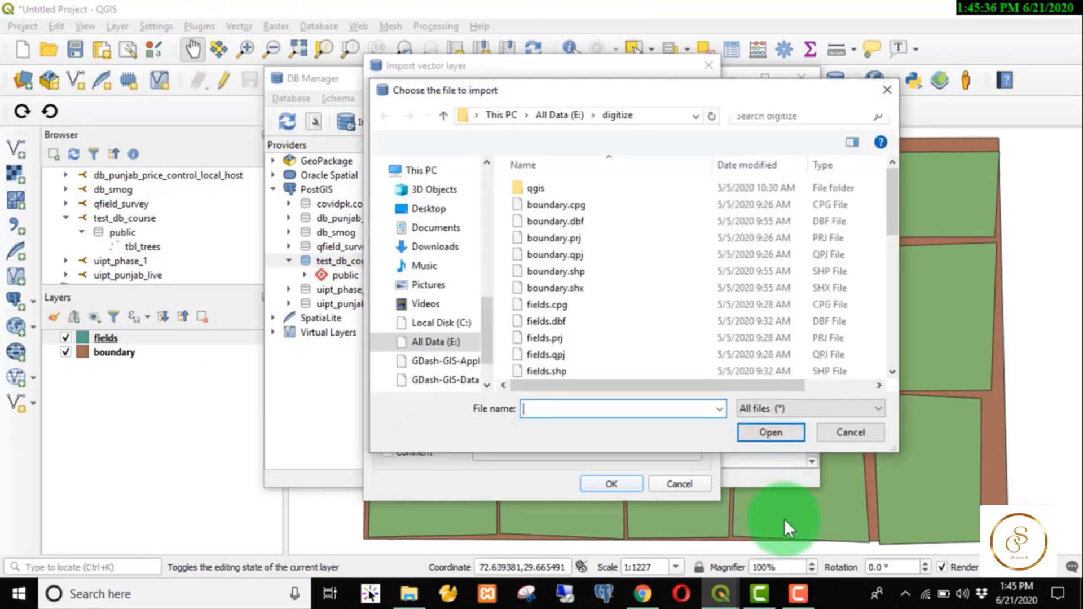
left_click(888, 94)
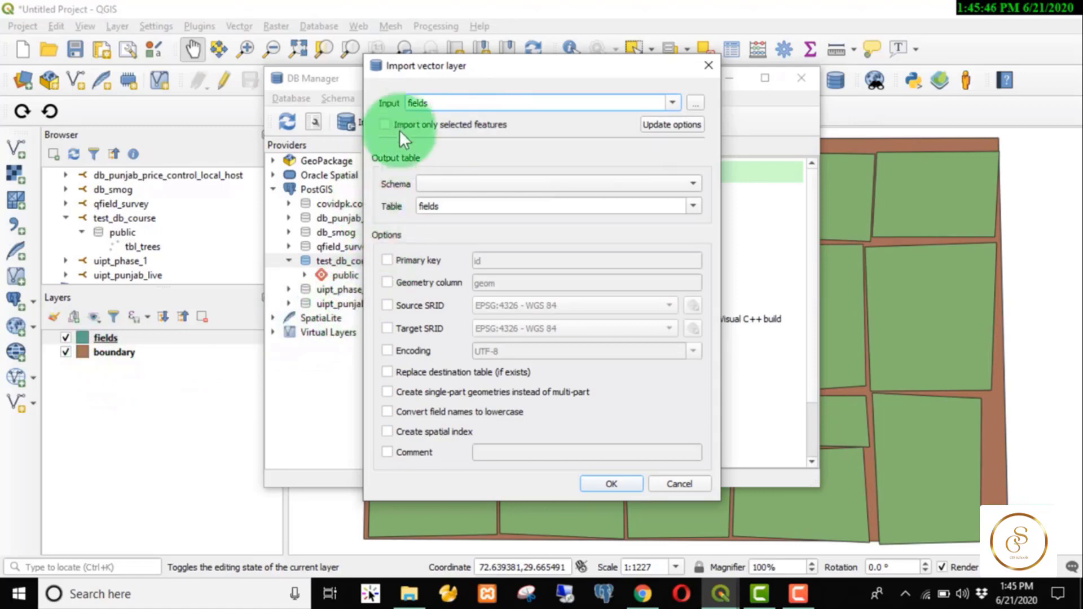
Import into schema public as table tbl_fields with a spatial index.
left_click(484, 181)
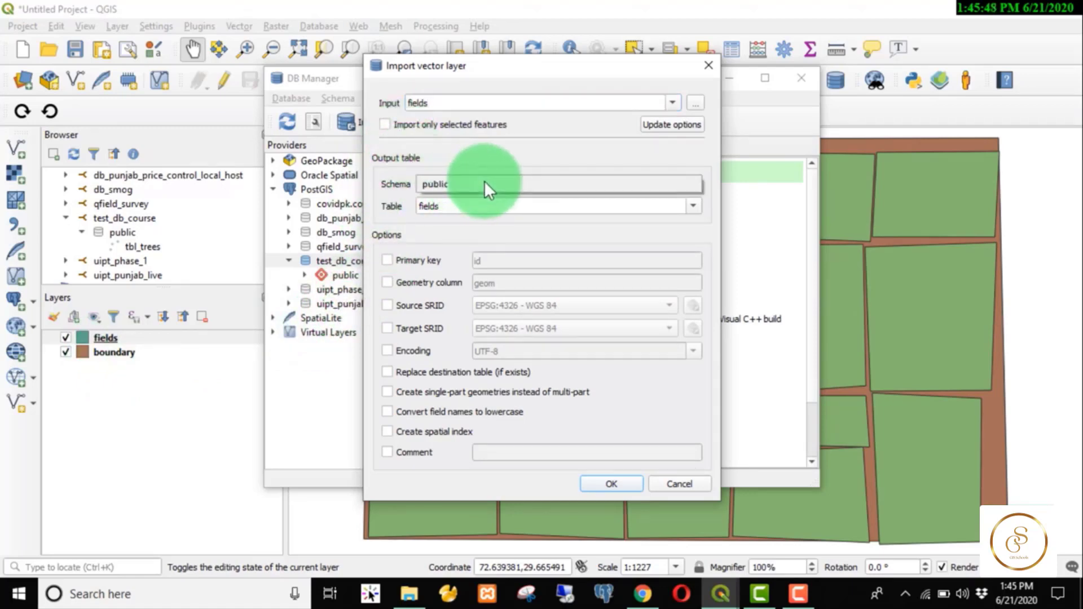
left_click(485, 181)
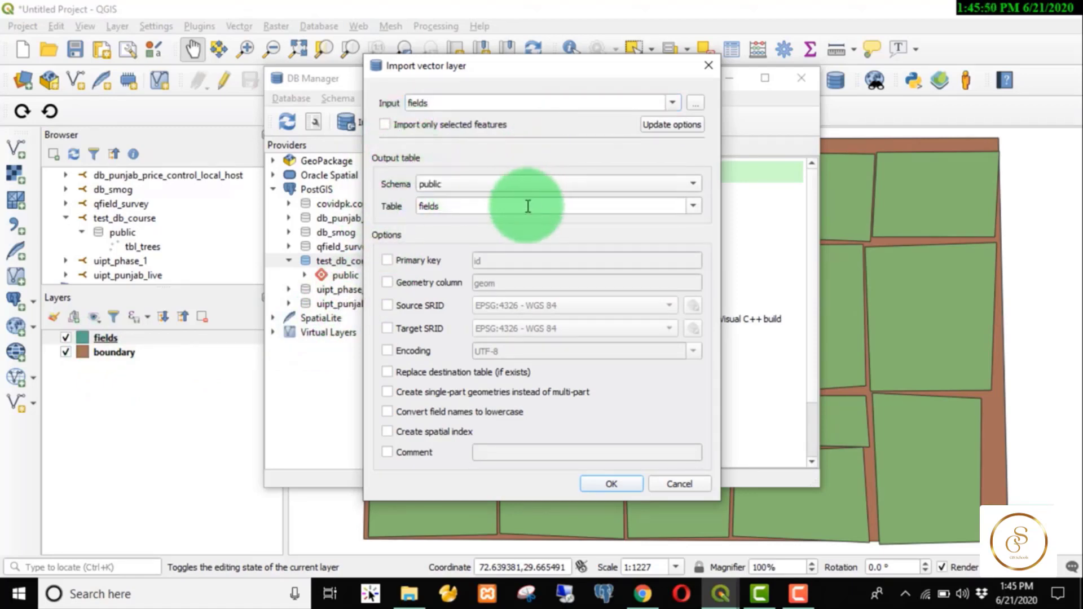
left_click_drag(467, 205, 395, 204)
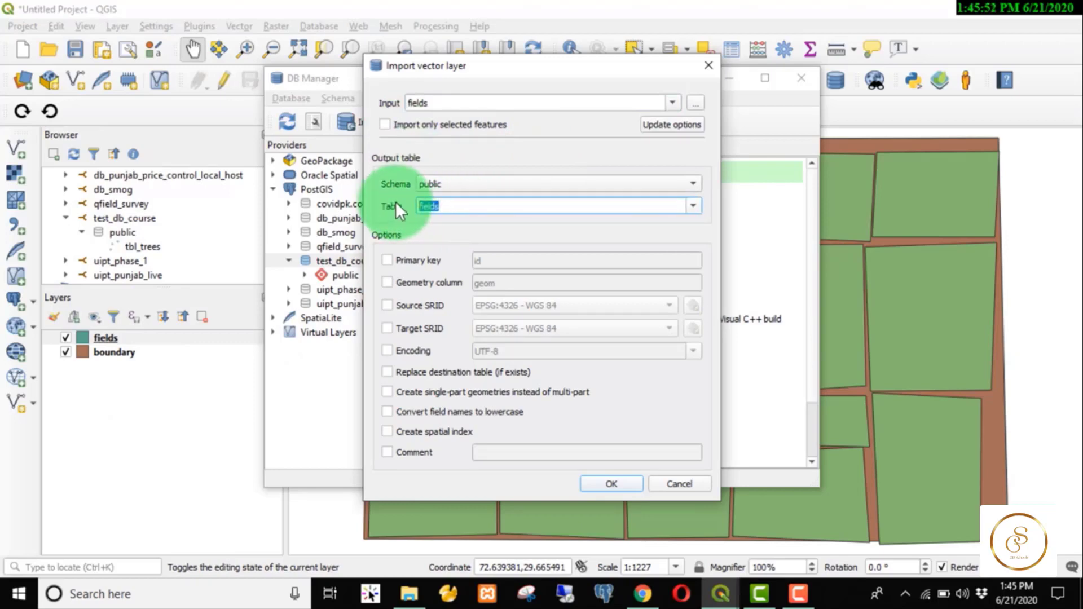
key("Home")
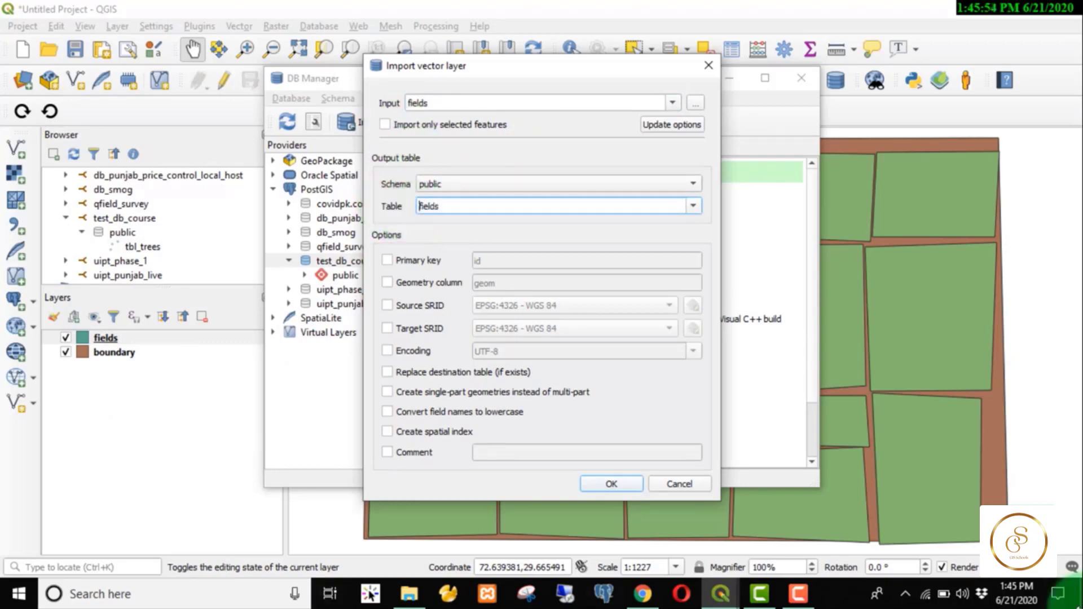
type("tbl_")
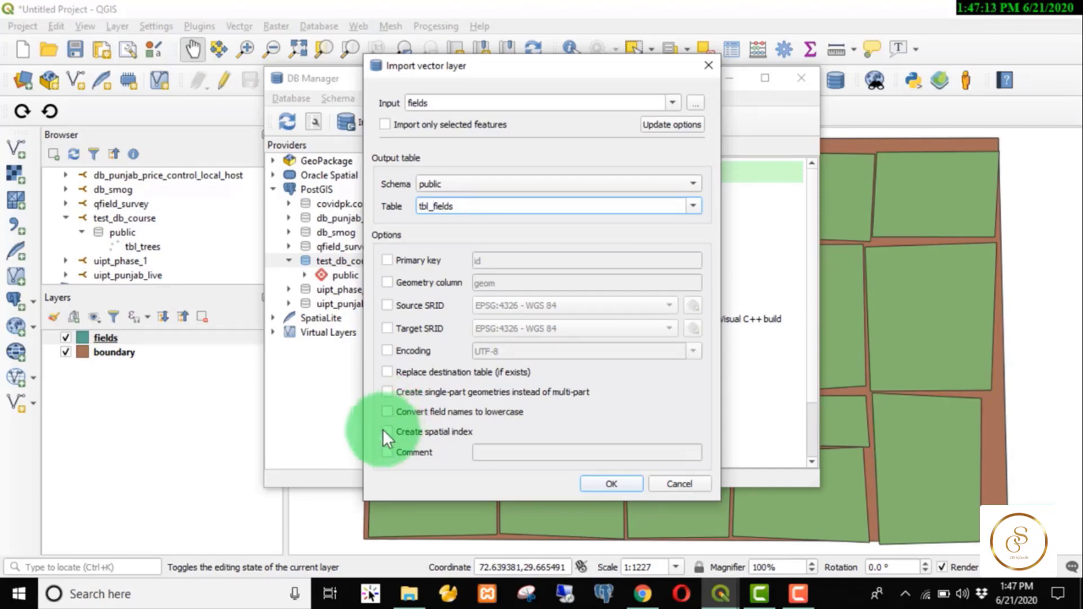
left_click(387, 432)
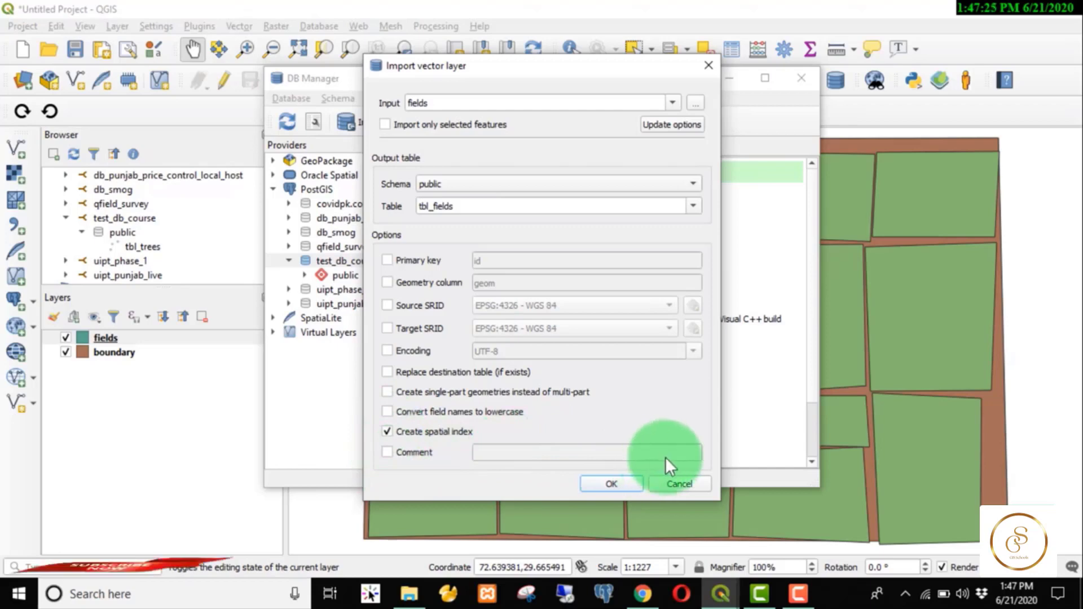
left_click(617, 487)
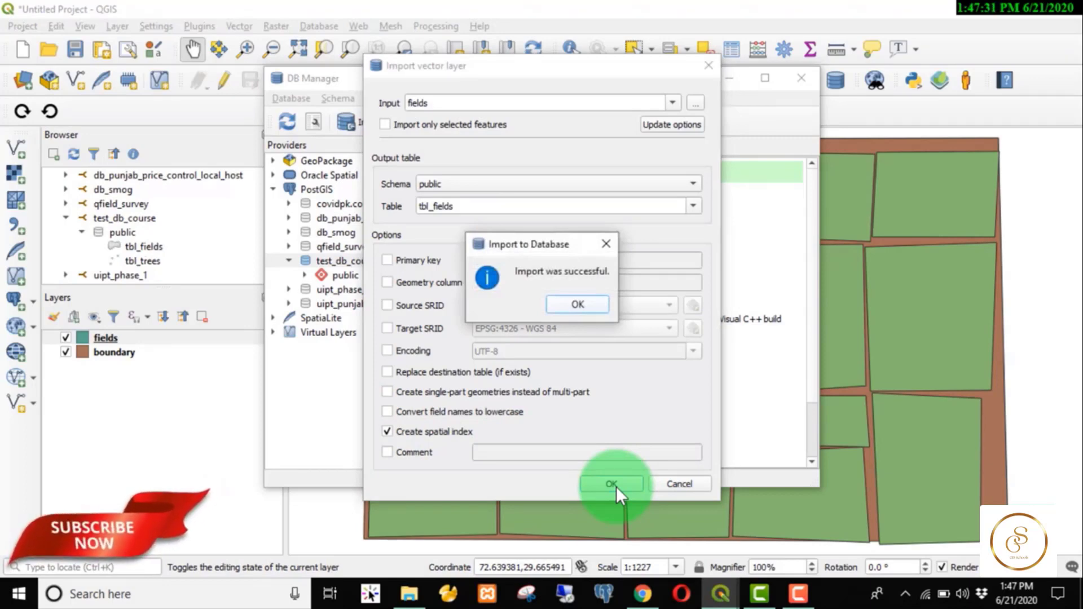
Dismiss the success message, refresh DB Manager and expand public to show tbl_fields.
key("Return")
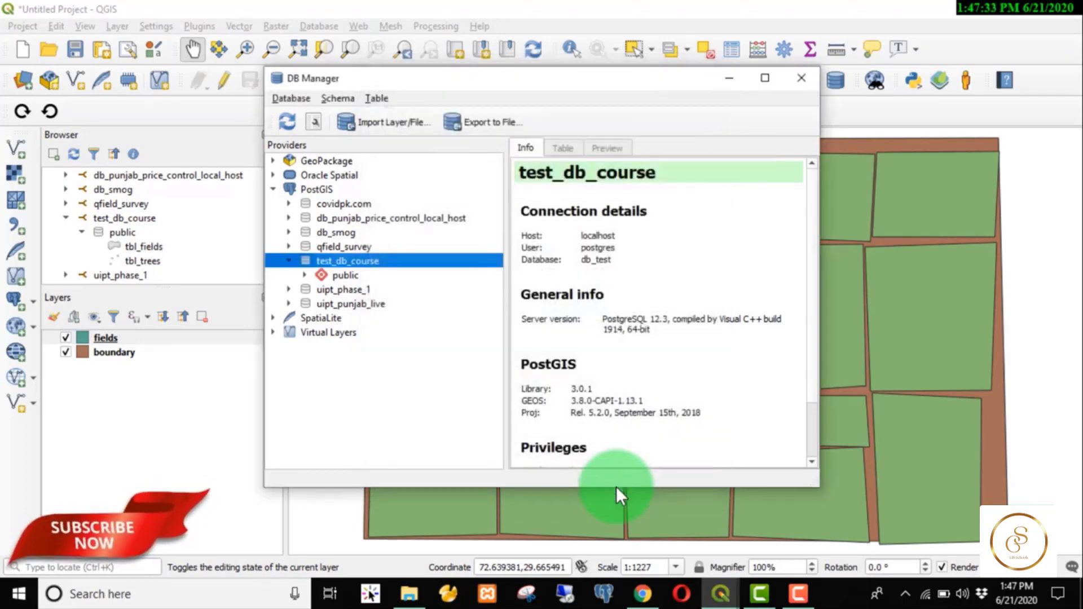
left_click(285, 118)
left_click(305, 276)
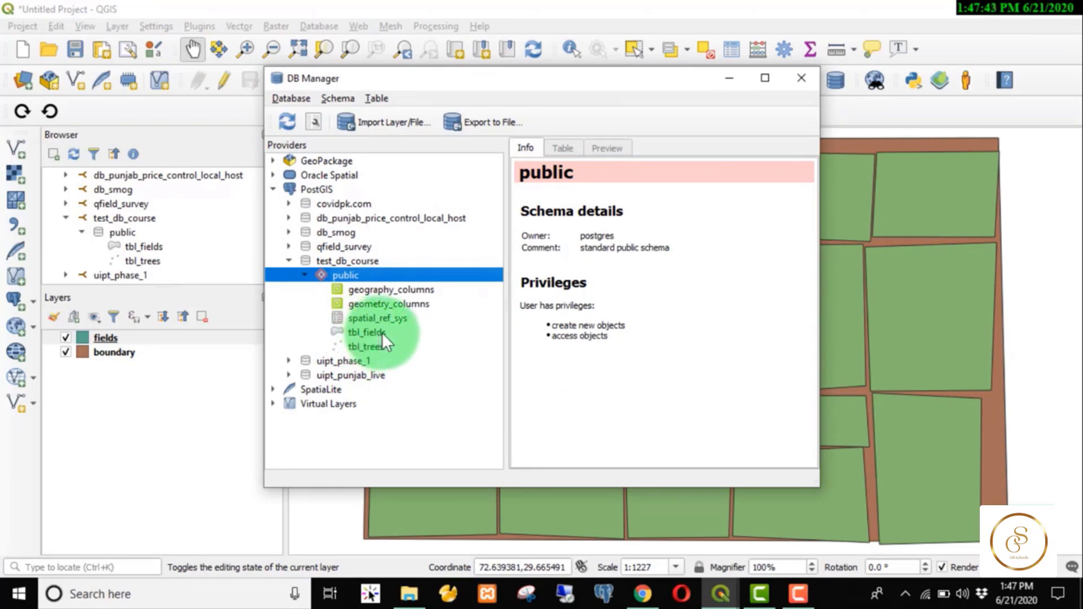
Close DB Manager, add tbl_fields to the map, and hide the fields and boundary layers.
left_click(802, 76)
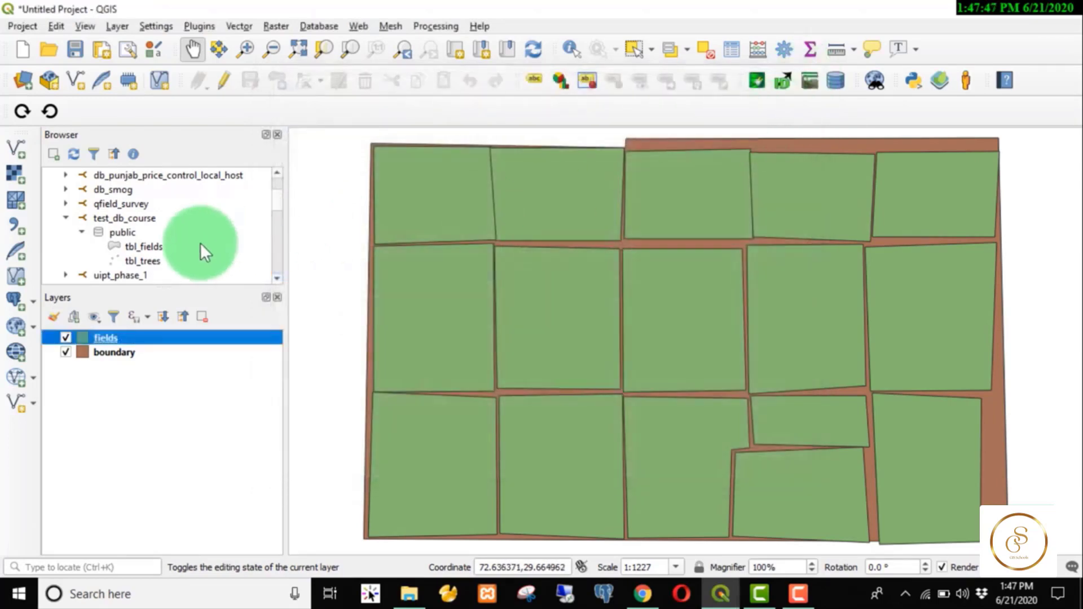
left_click_drag(147, 246, 145, 455)
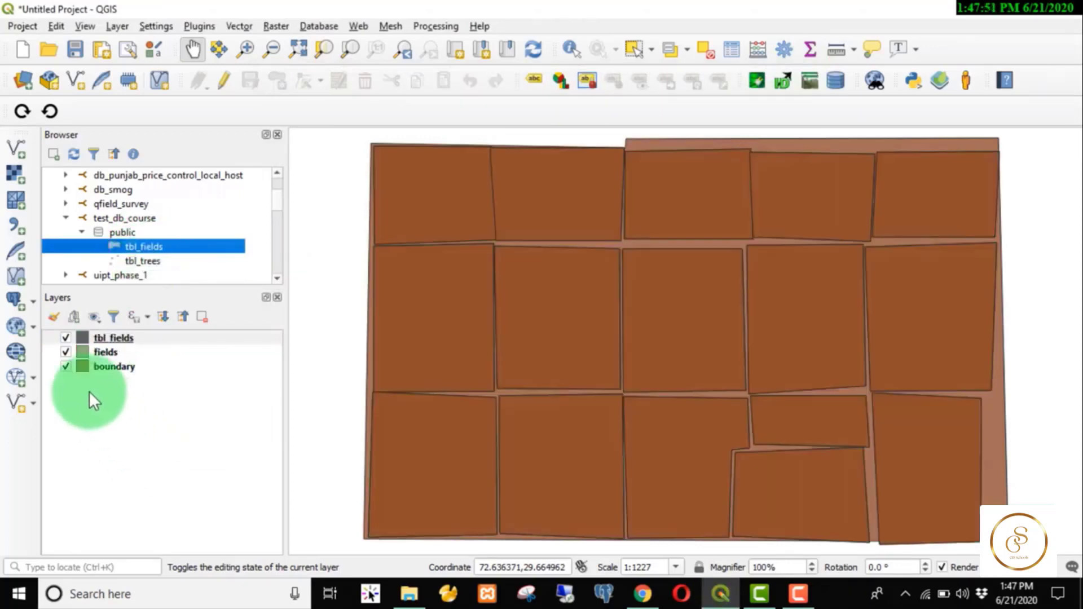
left_click(66, 352)
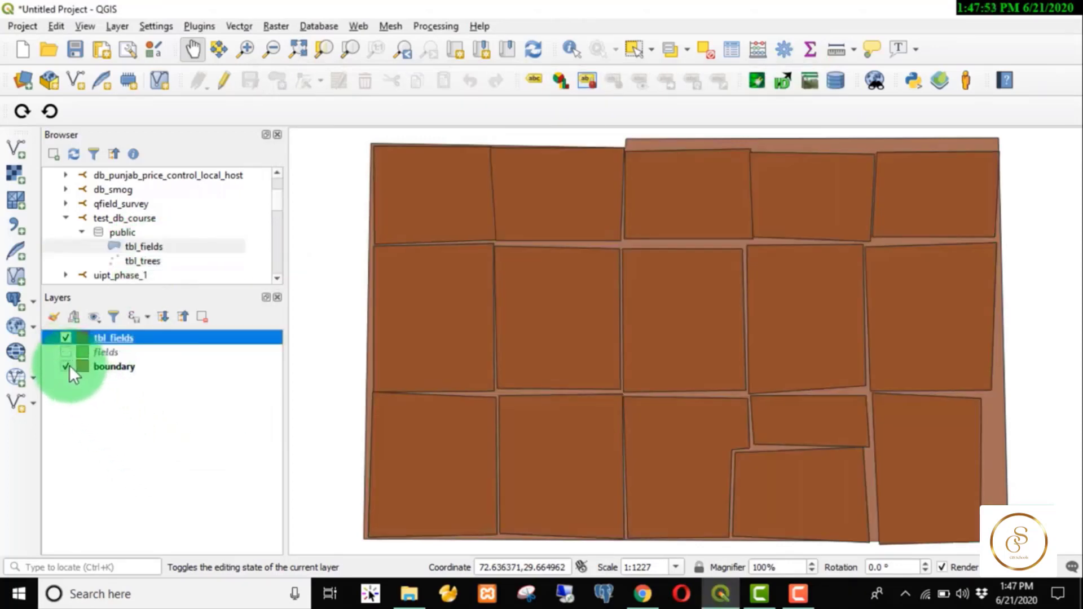
left_click(66, 367)
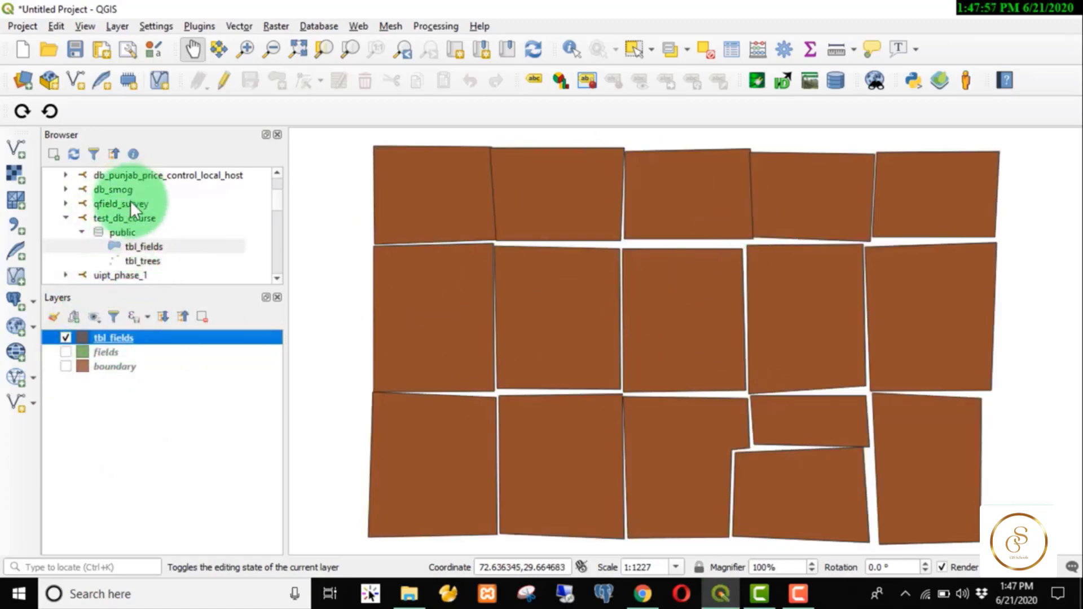
In pgAdmin, refresh the public schema and its Tables, then select tbl_fields.
left_click(646, 587)
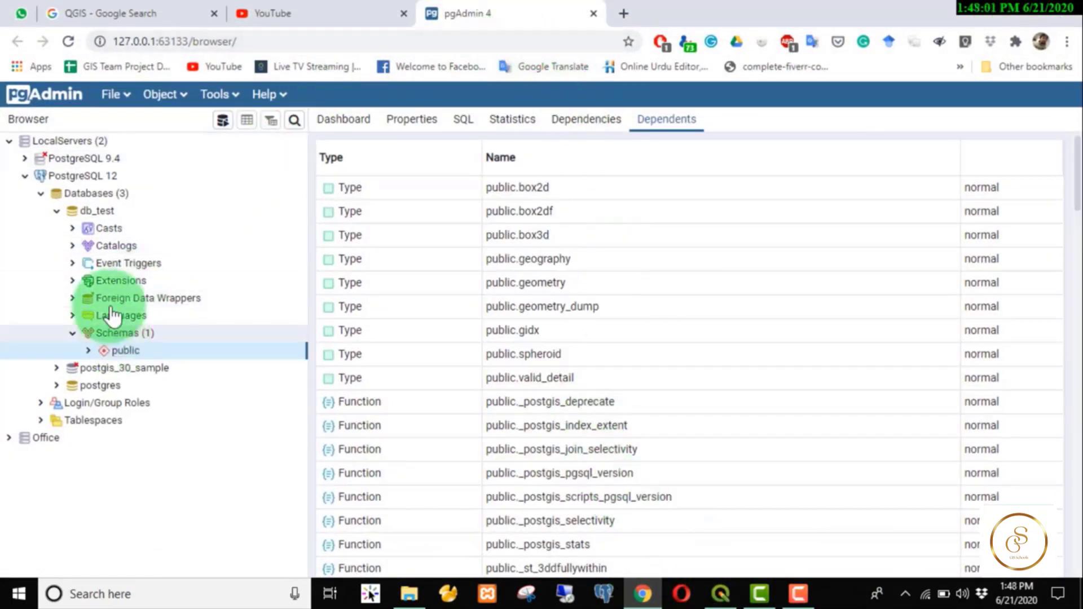
right_click(150, 350)
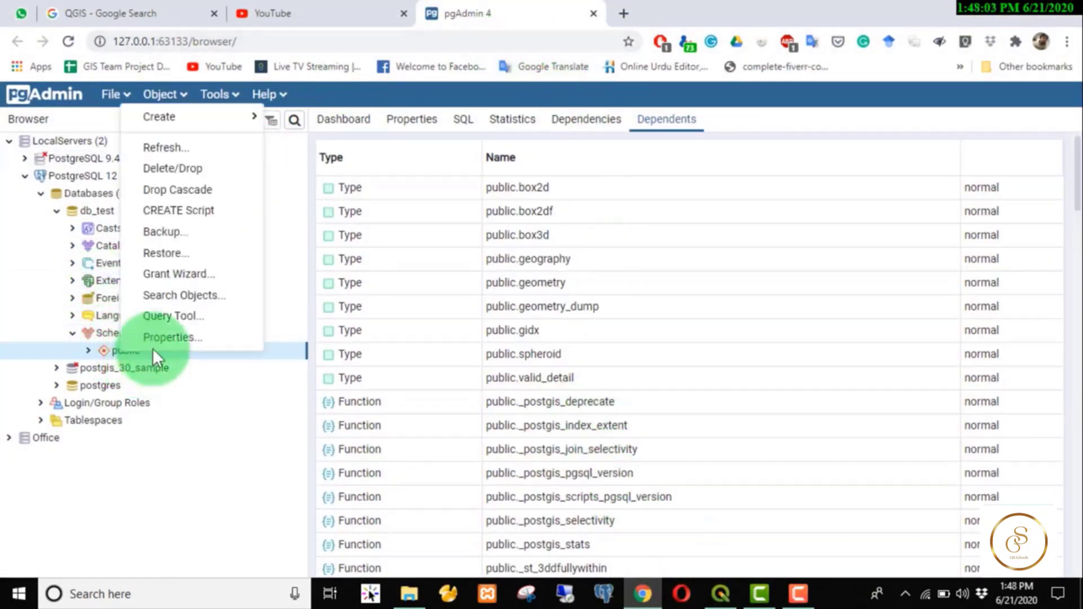
left_click(202, 149)
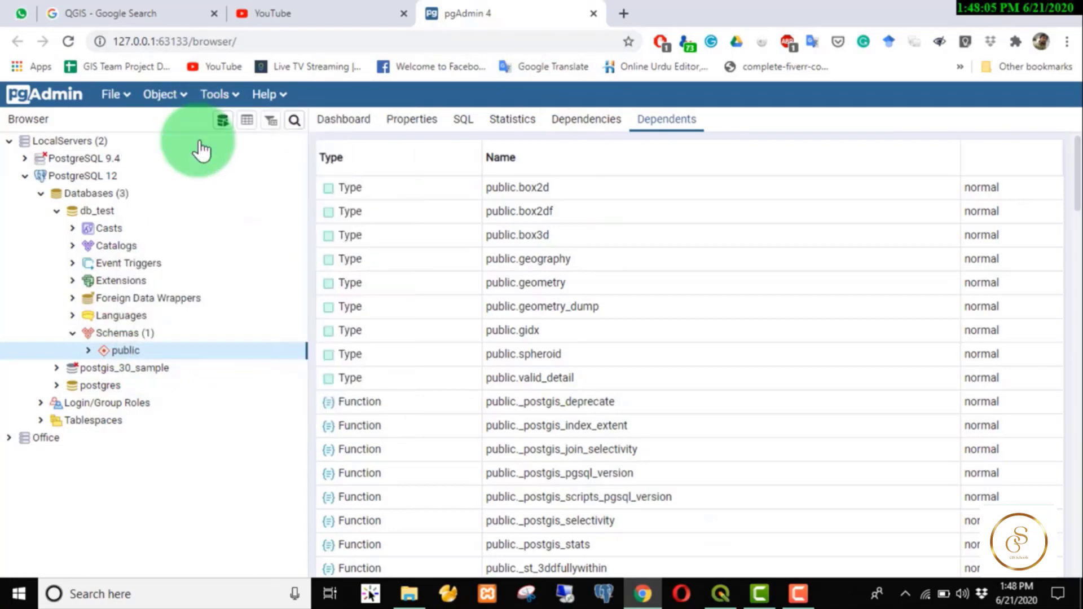
left_click(88, 350)
scroll(184, 390, "down", 3)
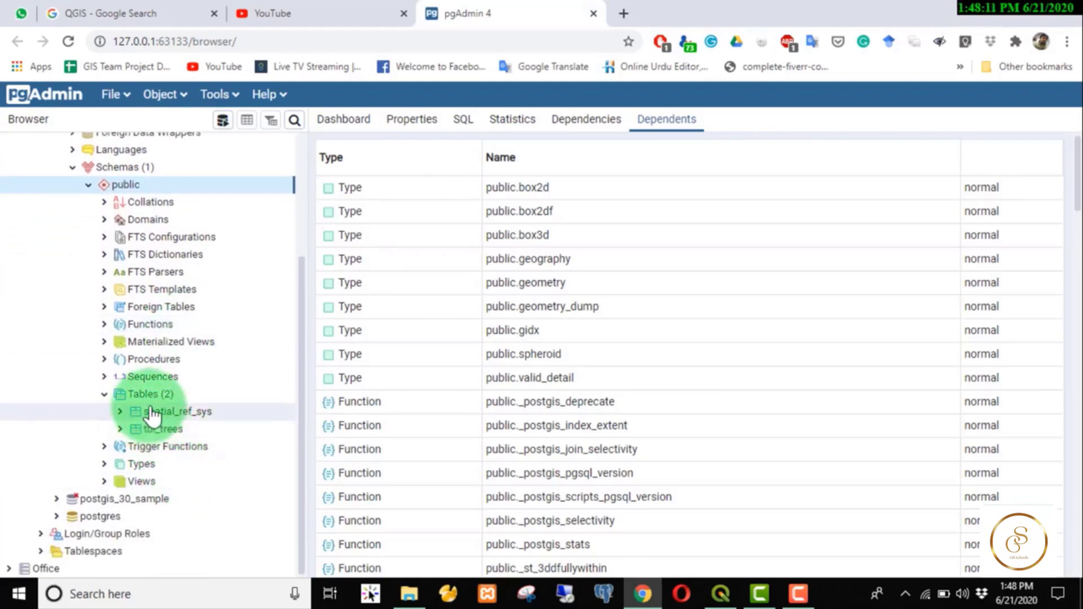
right_click(174, 395)
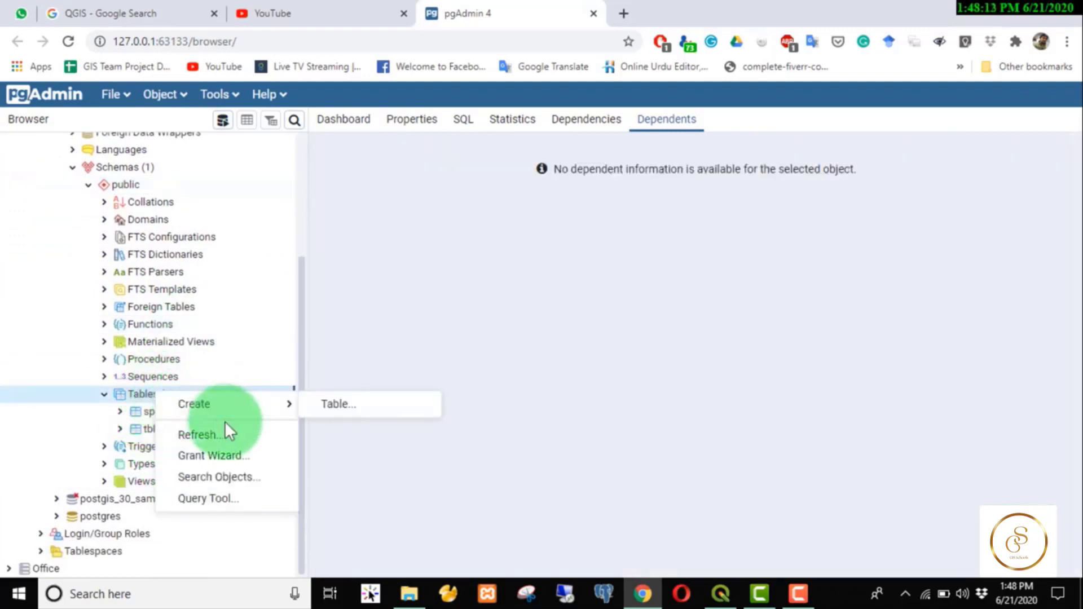
left_click(225, 436)
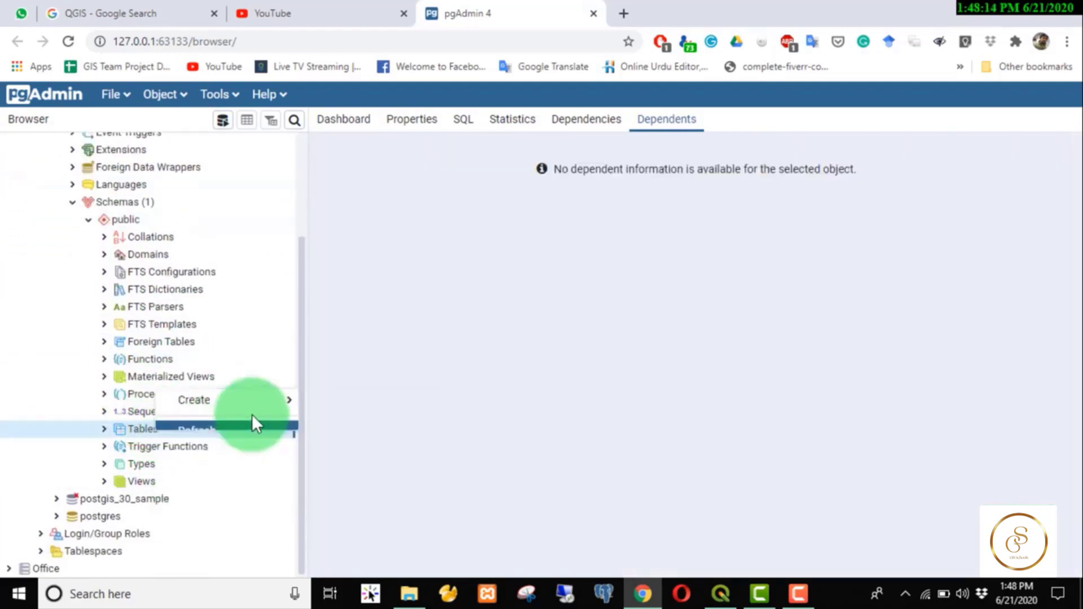
left_click(109, 447)
left_click(148, 428)
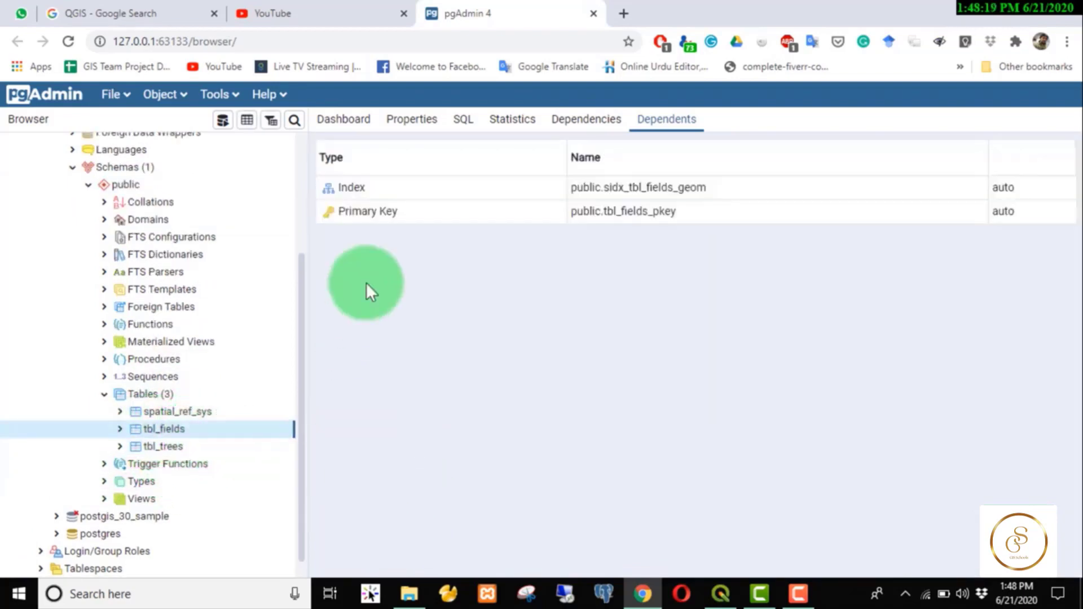
View the data of tbl_fields and select all result rows with Ctrl+A.
left_click(247, 122)
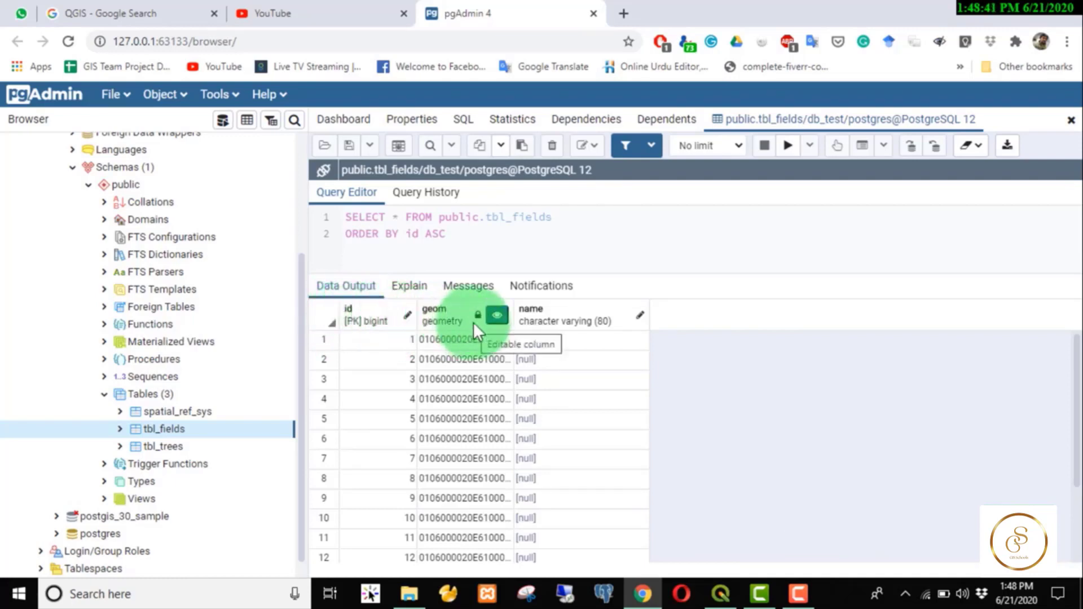
left_click(455, 338)
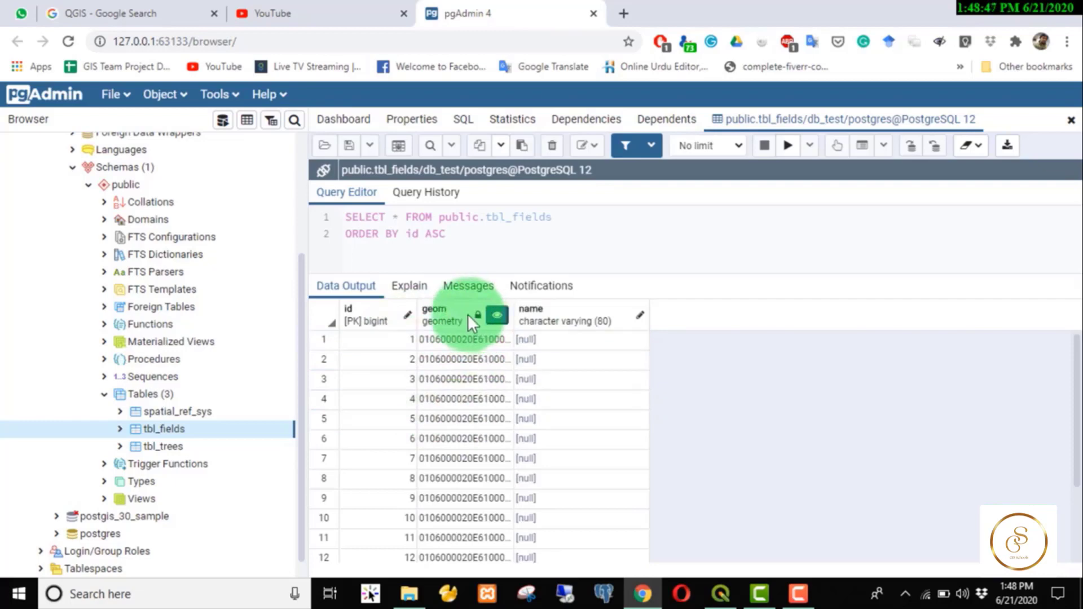
left_click(530, 404)
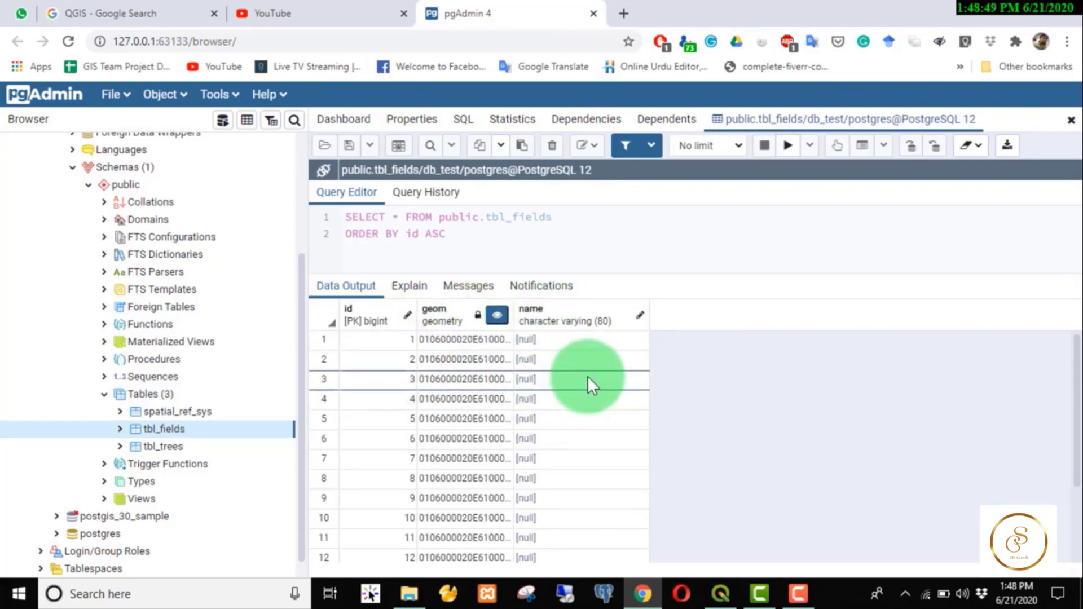
key("ctrl+a")
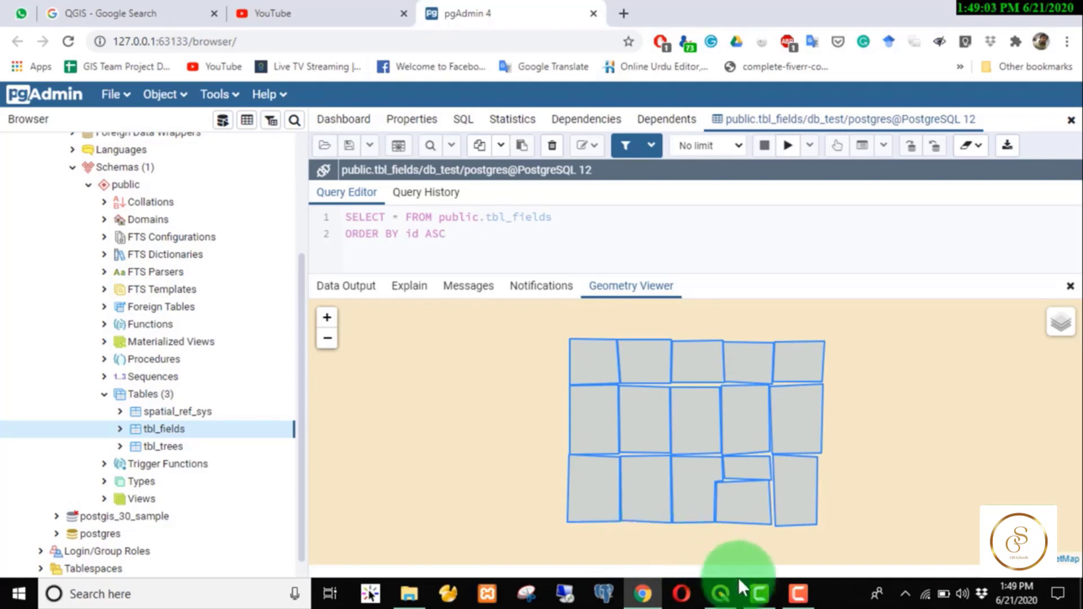
Back in QGIS, open DB Manager and select tbl_fields under PostGIS > test_db_course > public.
mouse_move(761, 597)
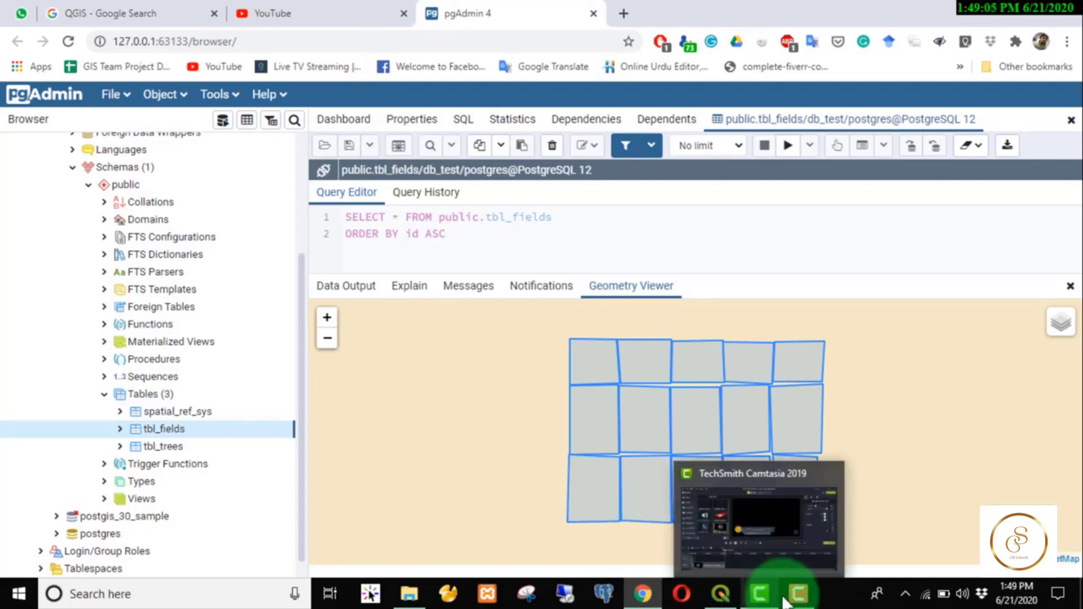
left_click(720, 594)
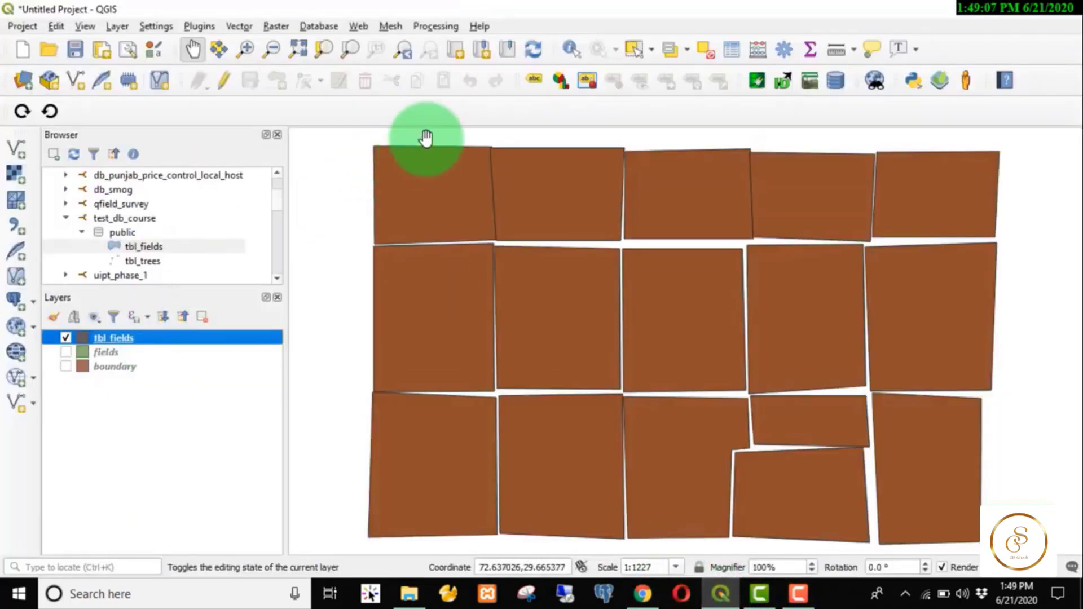
left_click(833, 80)
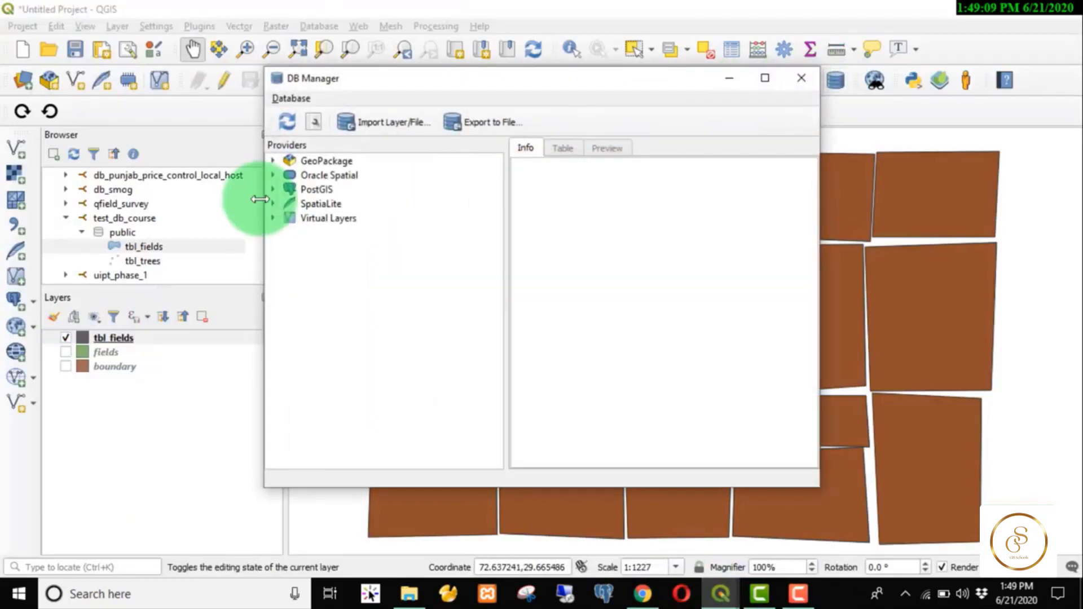
left_click(274, 189)
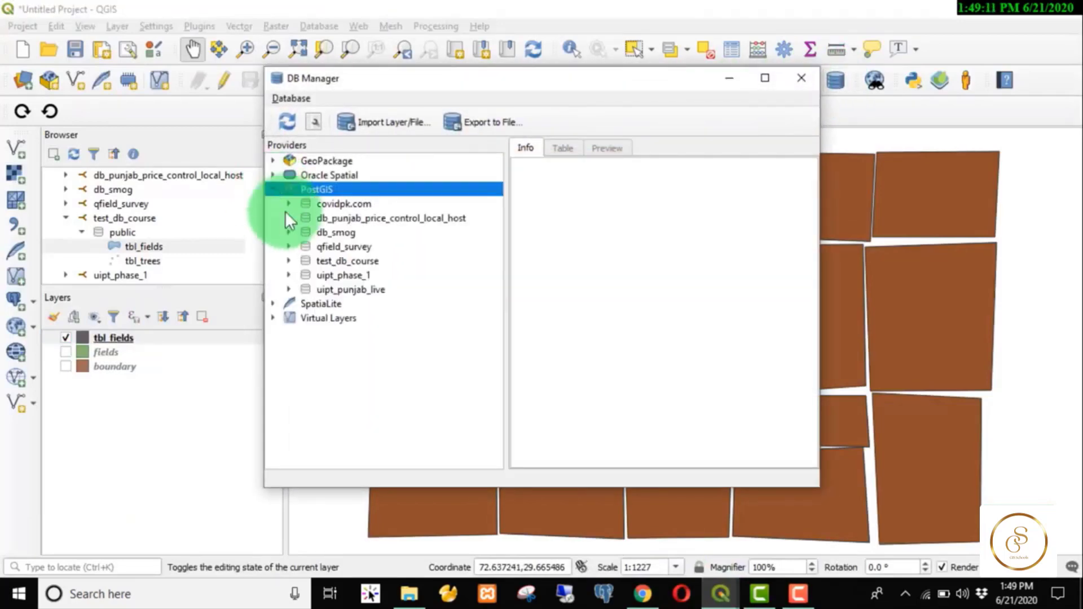
left_click(294, 263)
left_click(304, 275)
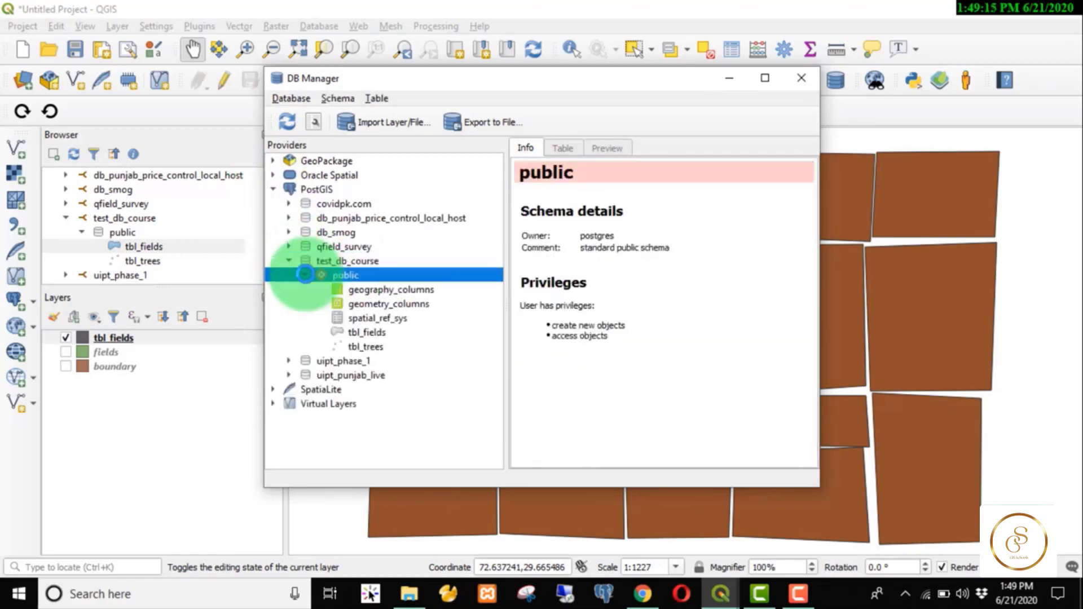
left_click(370, 333)
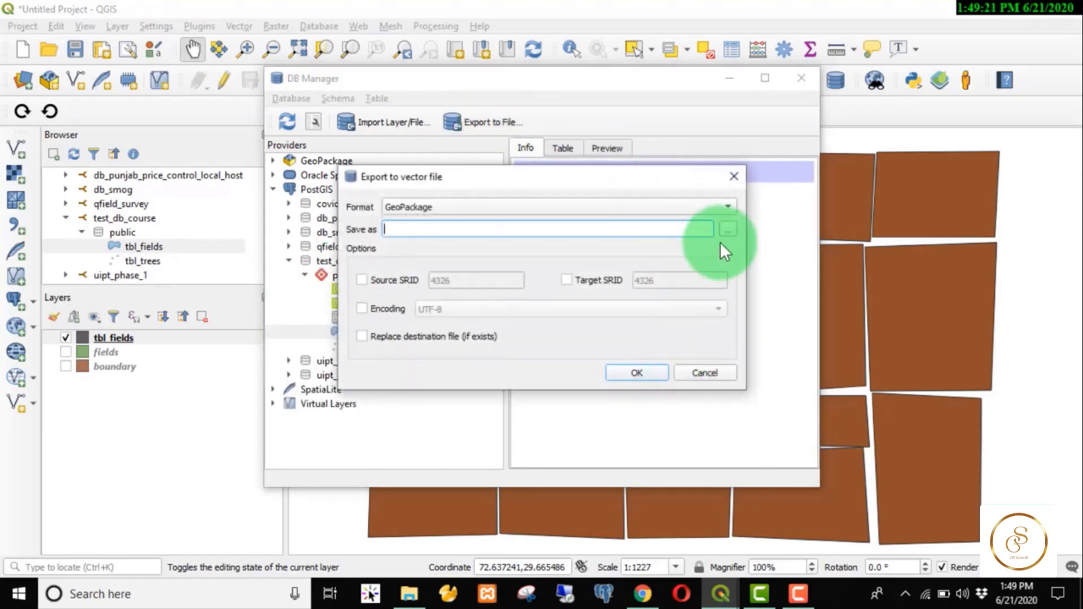
Choose ESRI Shapefile as the export format and navigate the file browser to the Desktop.
left_click(720, 208)
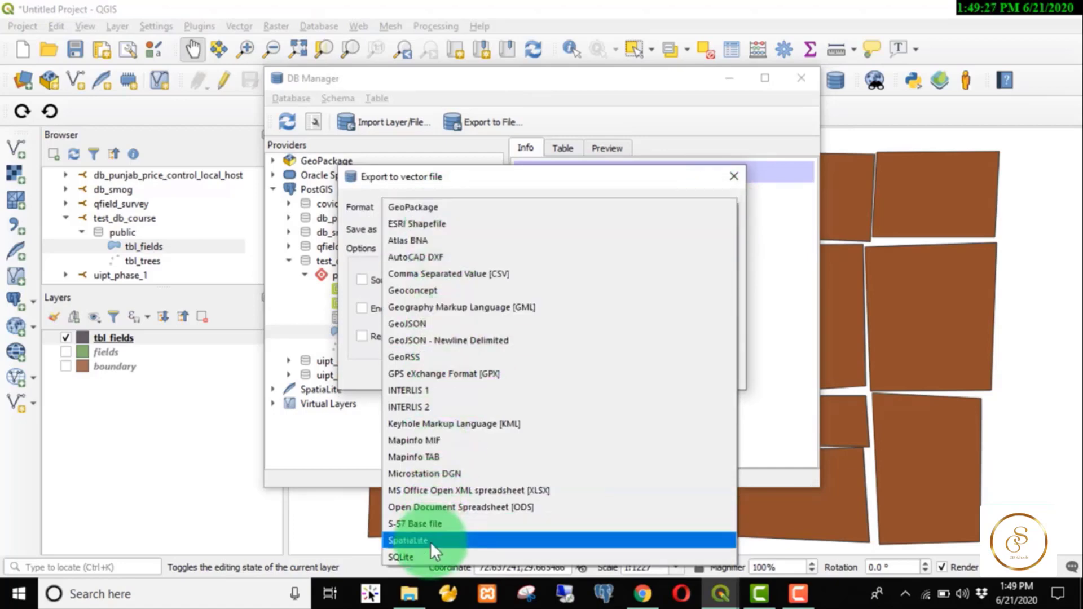
left_click(427, 224)
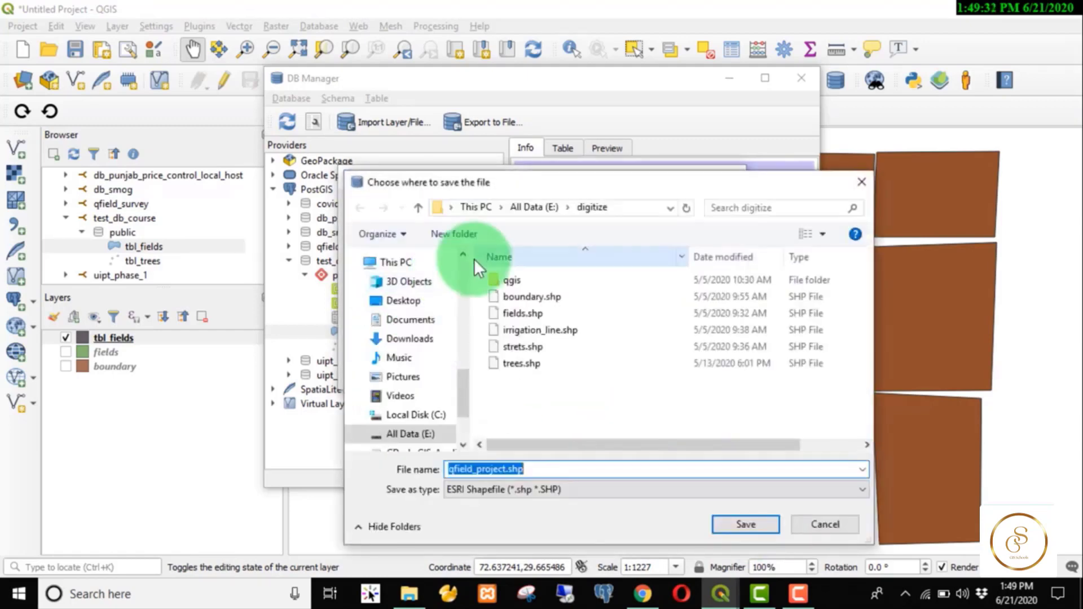
left_click(476, 257)
scroll(466, 265, "up", 5)
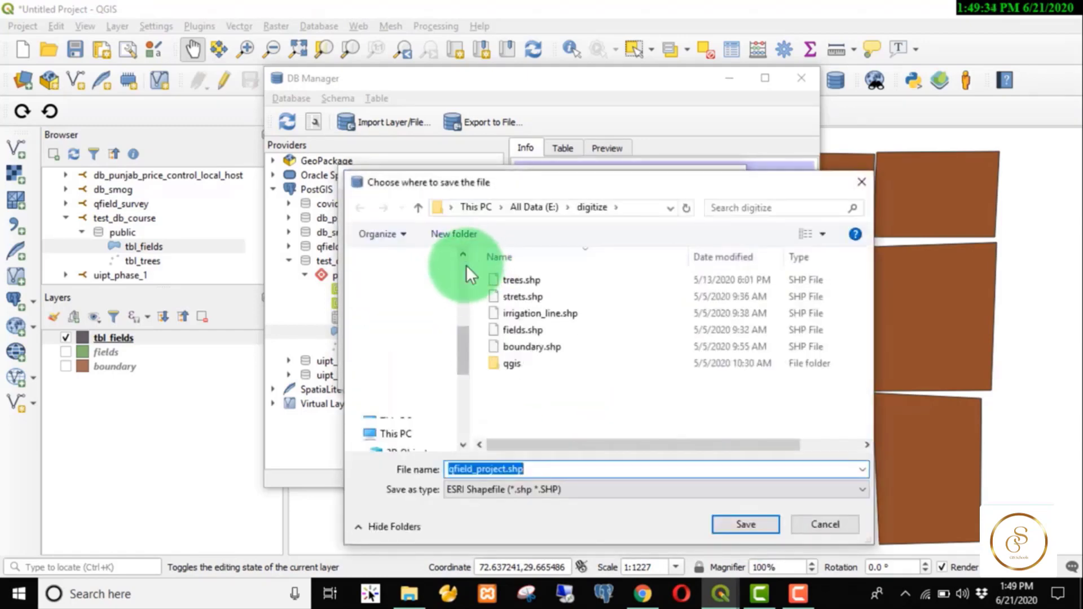
left_click(405, 289)
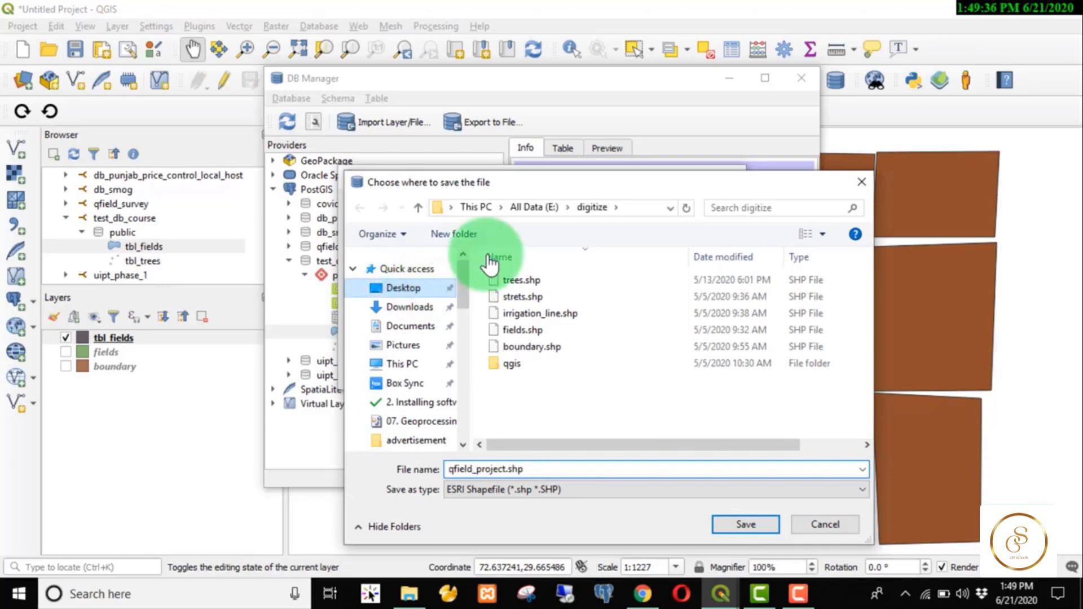
Create a temp folder on the Desktop and set the output file to temp/fields.shp.
left_click(452, 232)
type("t")
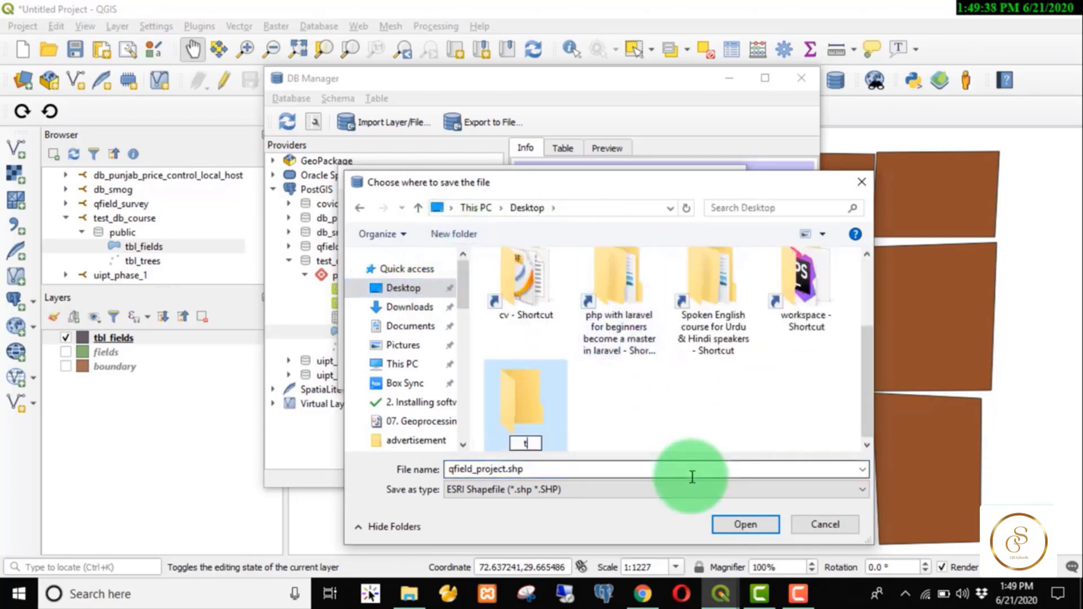
type("emp")
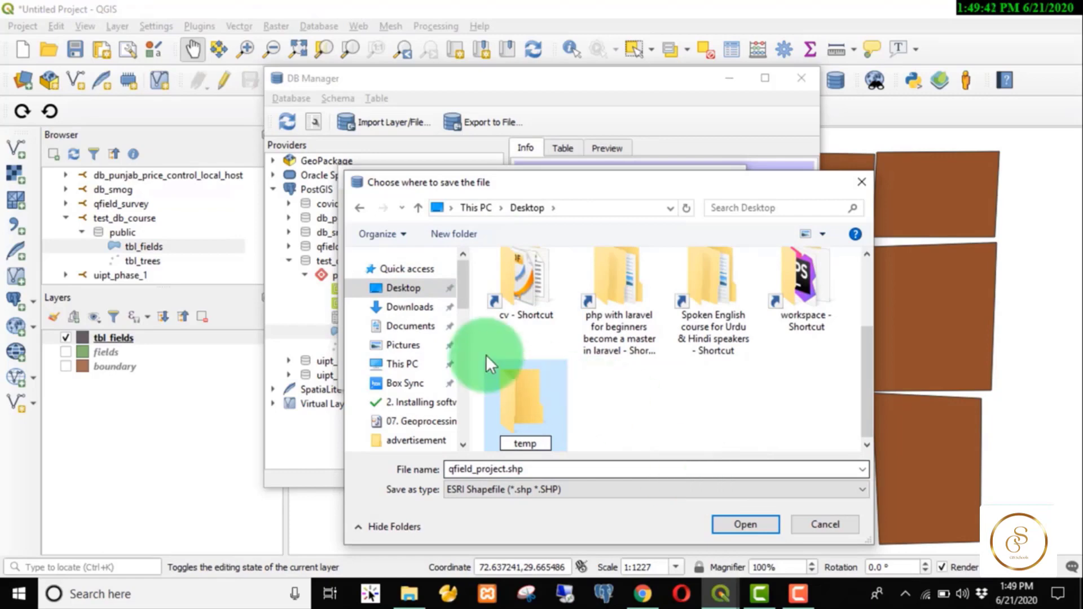
double_click(528, 378)
left_click(720, 320)
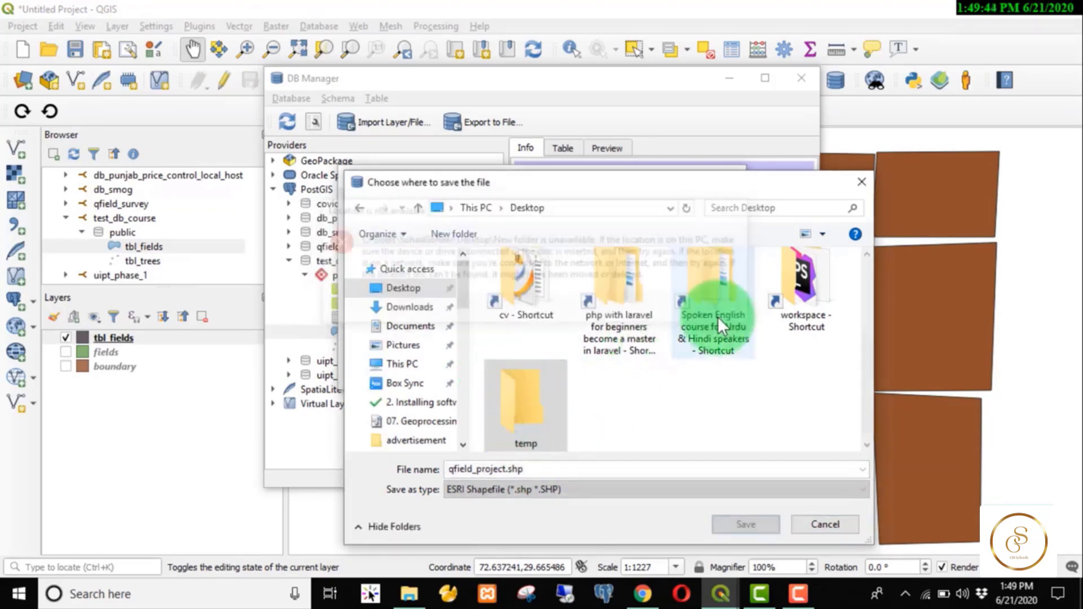
double_click(530, 443)
left_click(493, 468)
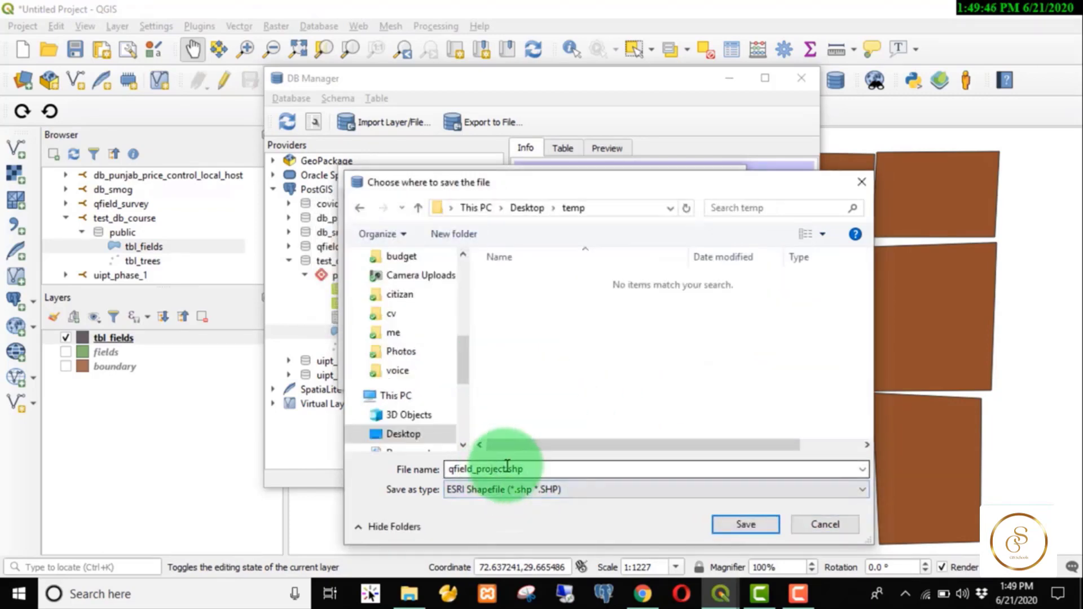
double_click(494, 469)
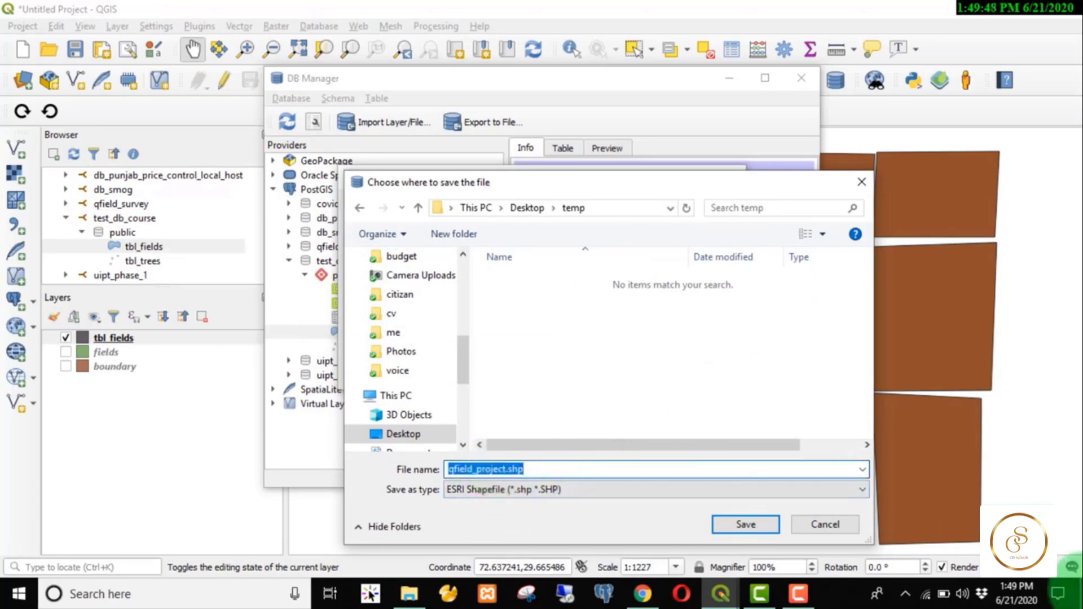
type("f")
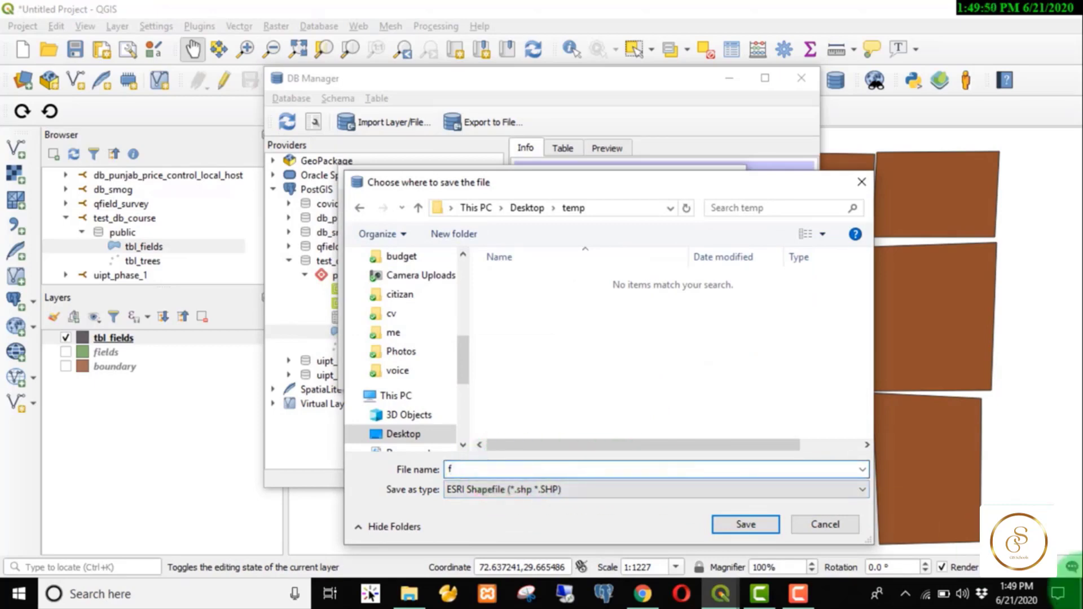
type("ields")
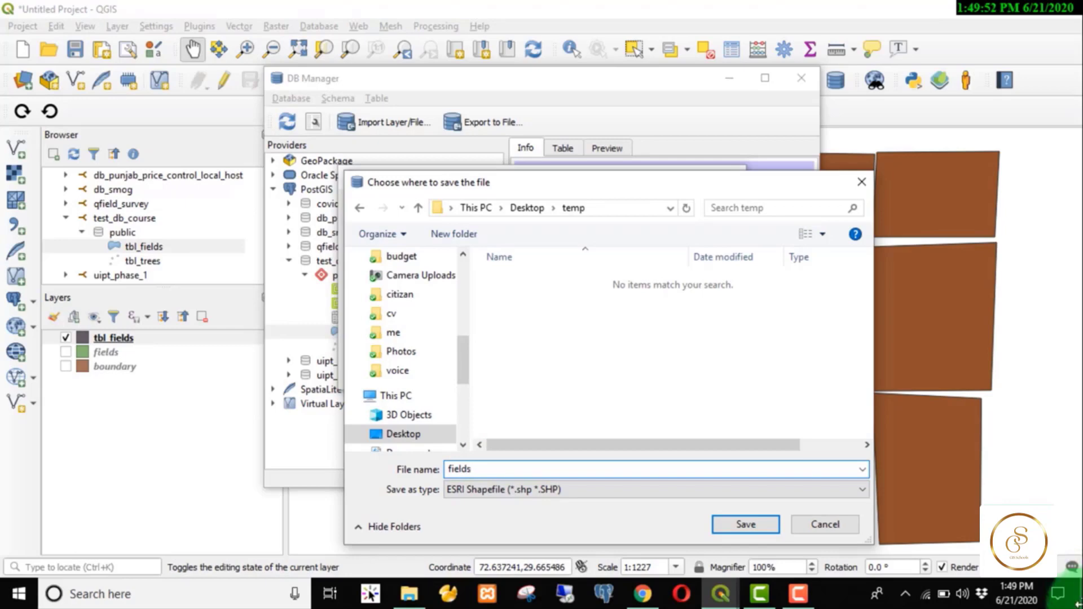
left_click(748, 524)
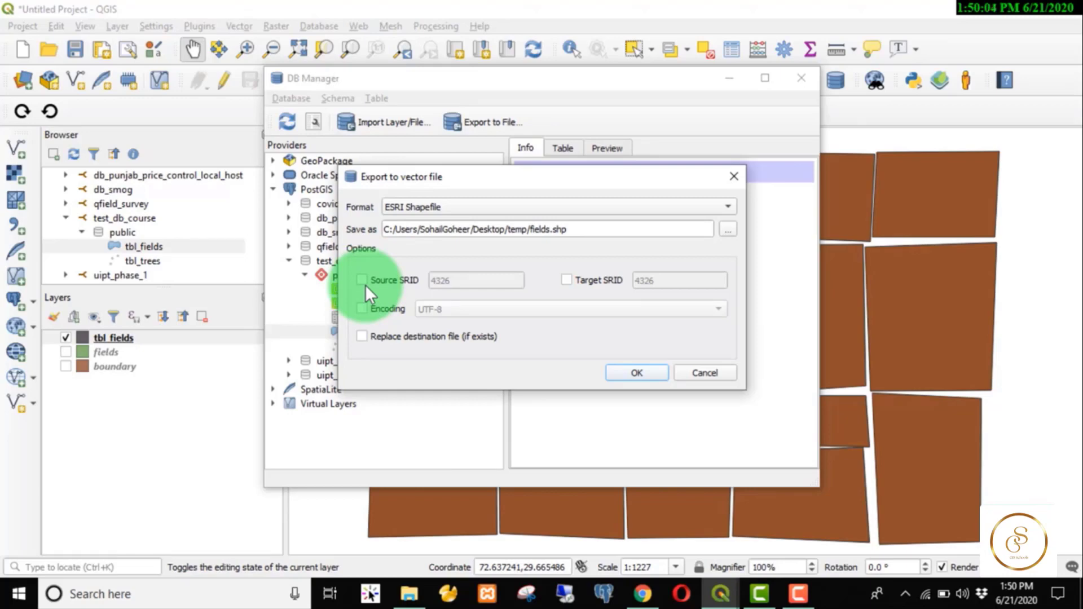
Export tbl_fields to temp/fields.shp without reprojection, then close DB Manager.
left_click(567, 280)
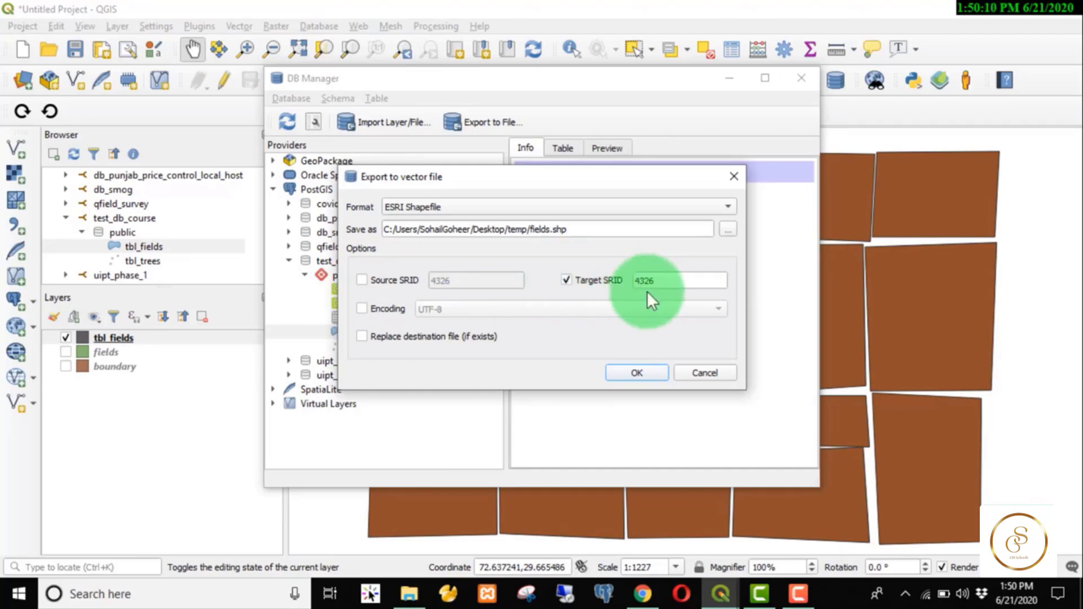
left_click(567, 280)
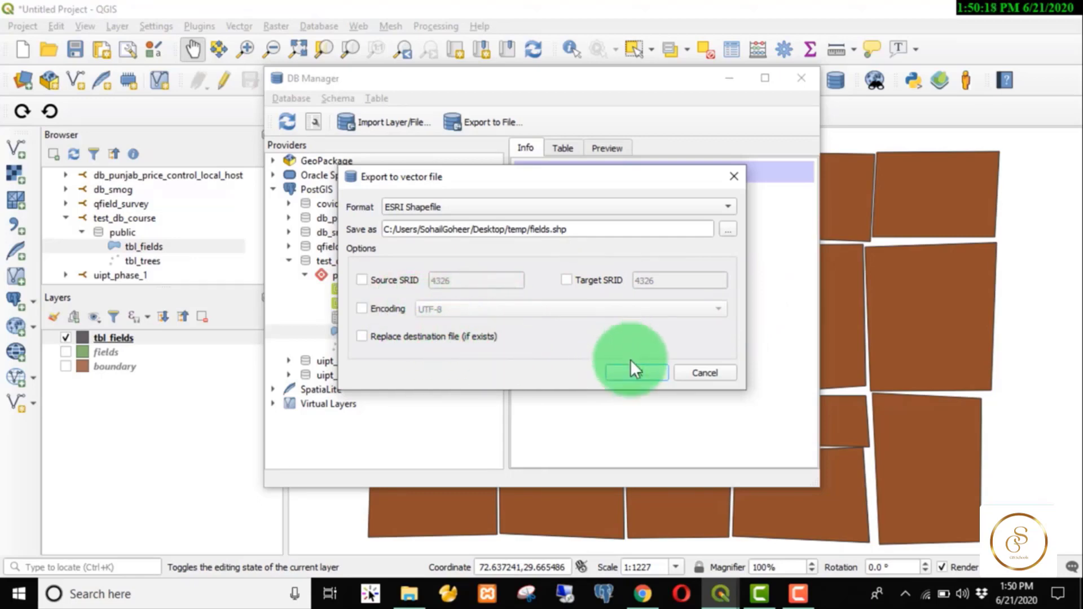
left_click(648, 371)
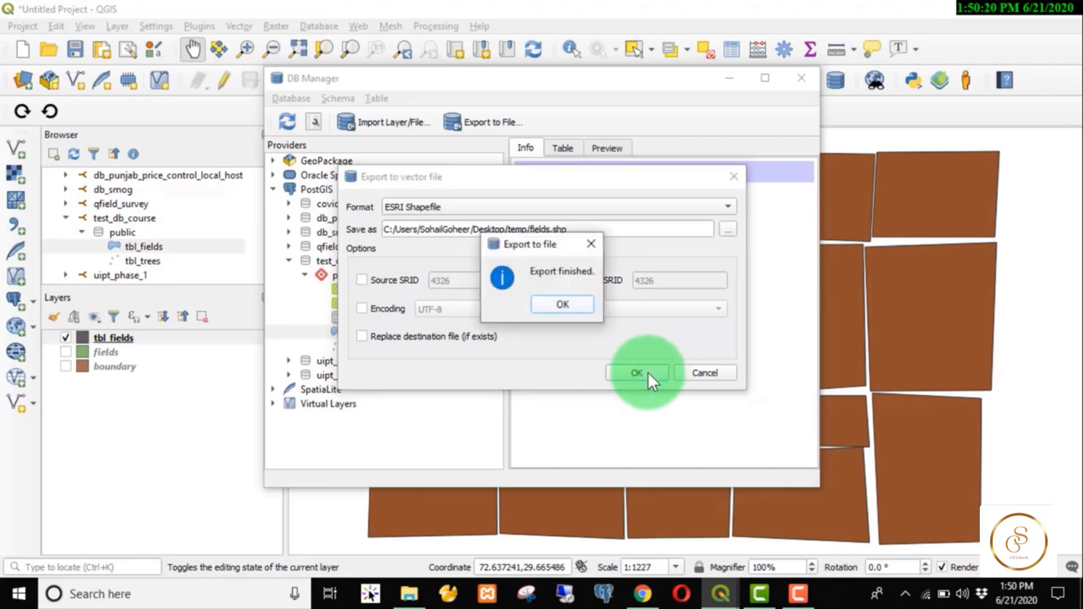
left_click(565, 305)
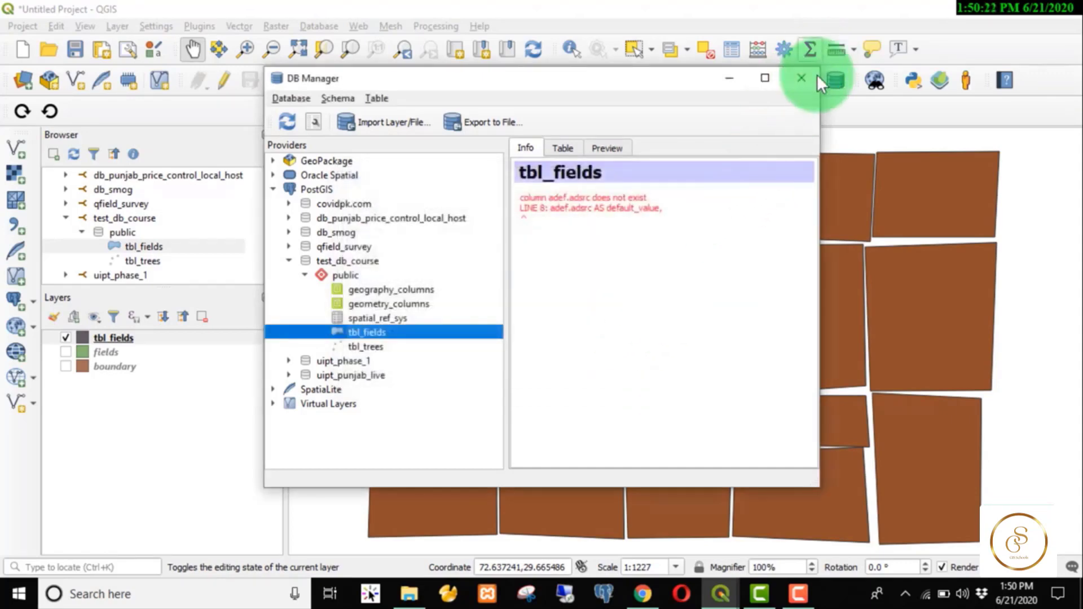
left_click(801, 78)
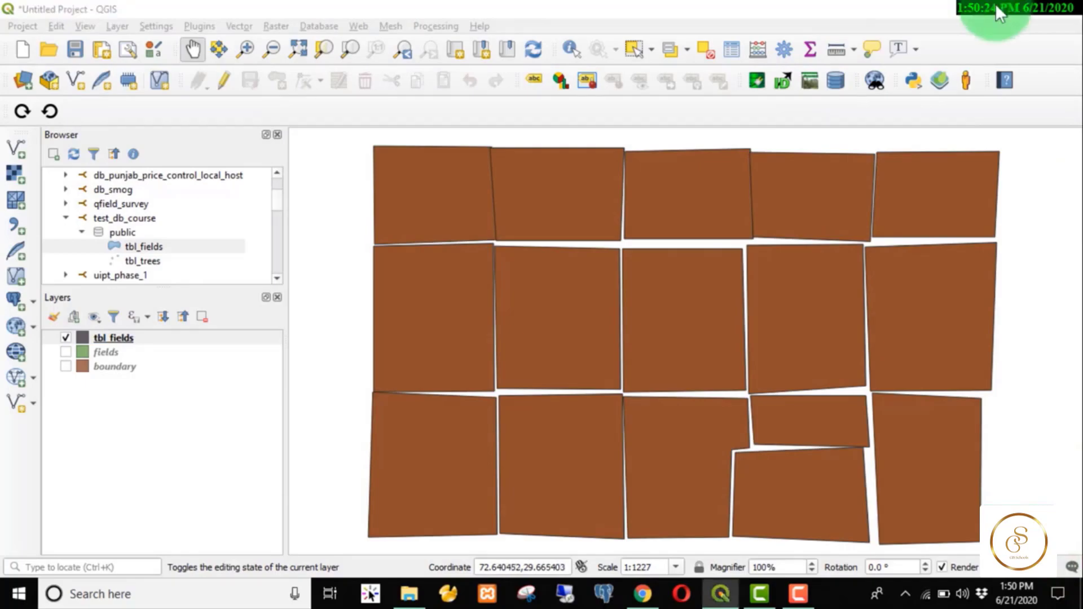
Load fields.shp from the Desktop temp folder into QGIS and hide tbl_fields.
left_click(998, 5)
key("super+d")
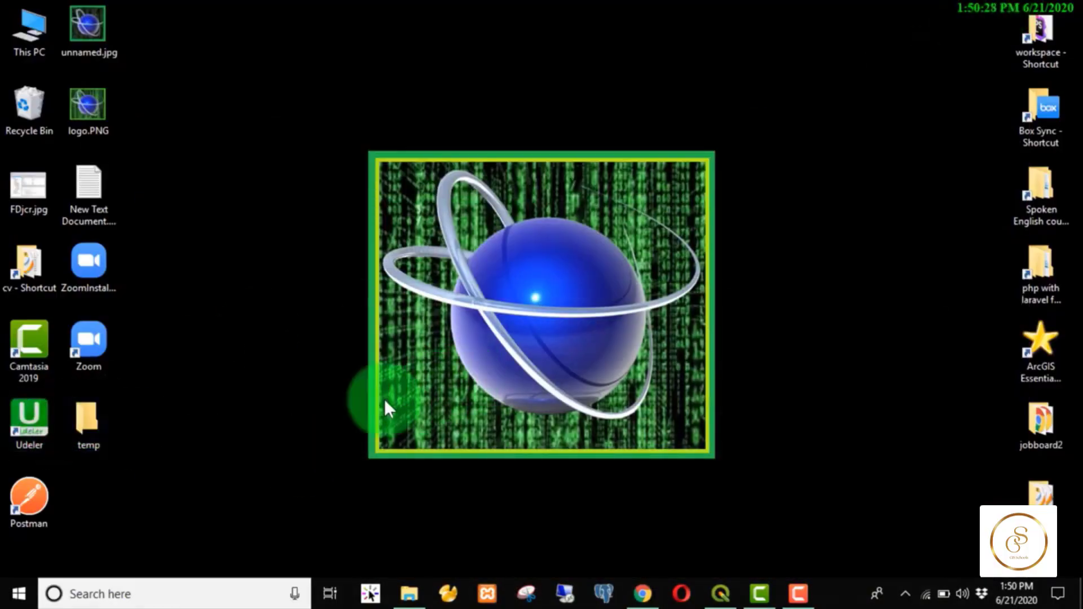
key("Return")
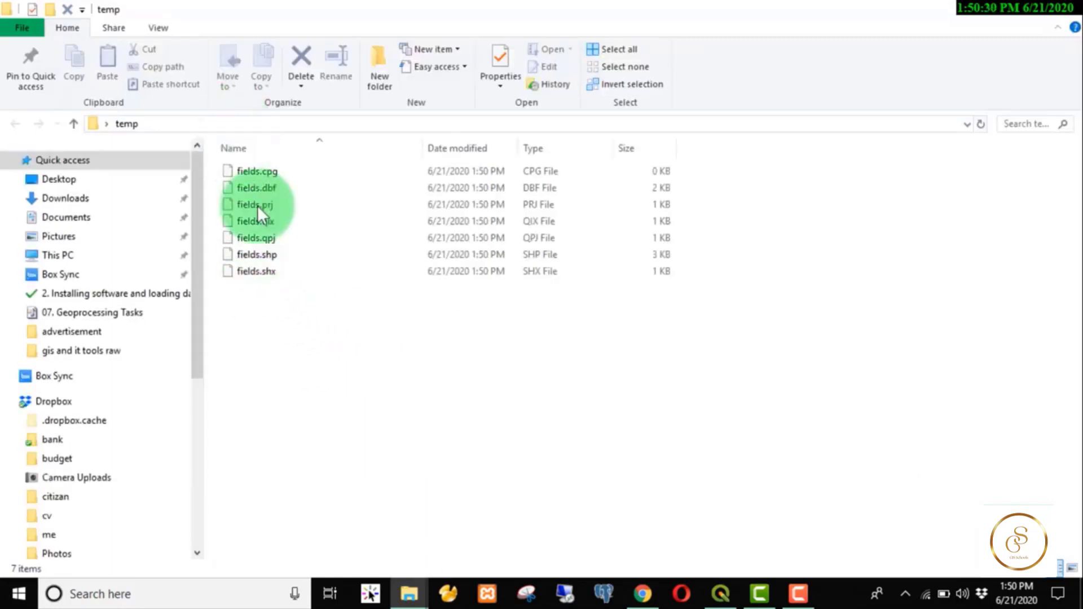
left_click_drag(257, 255, 124, 475)
left_click(66, 352)
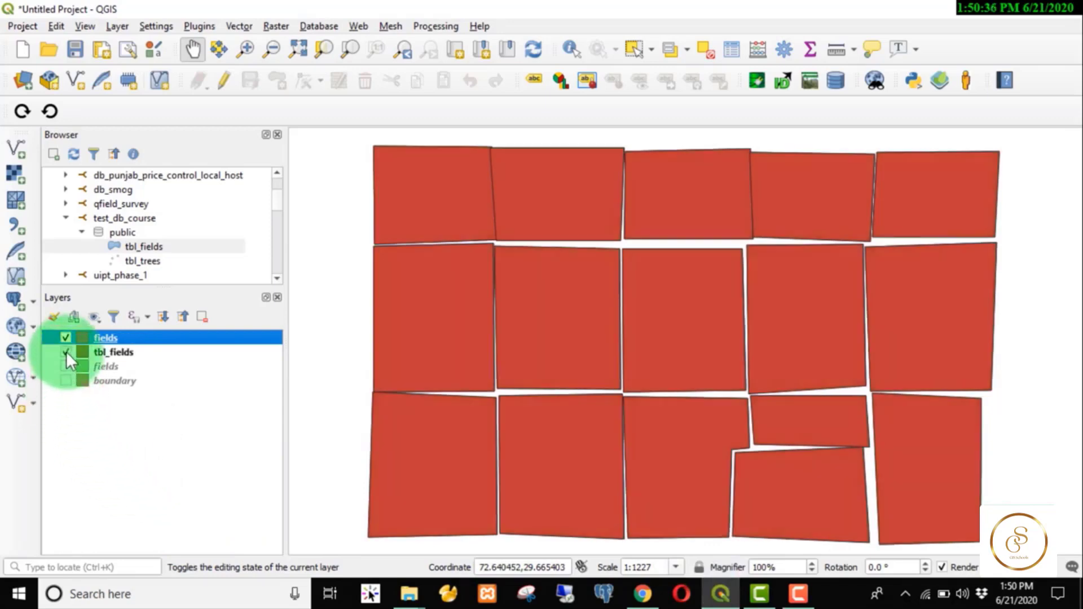